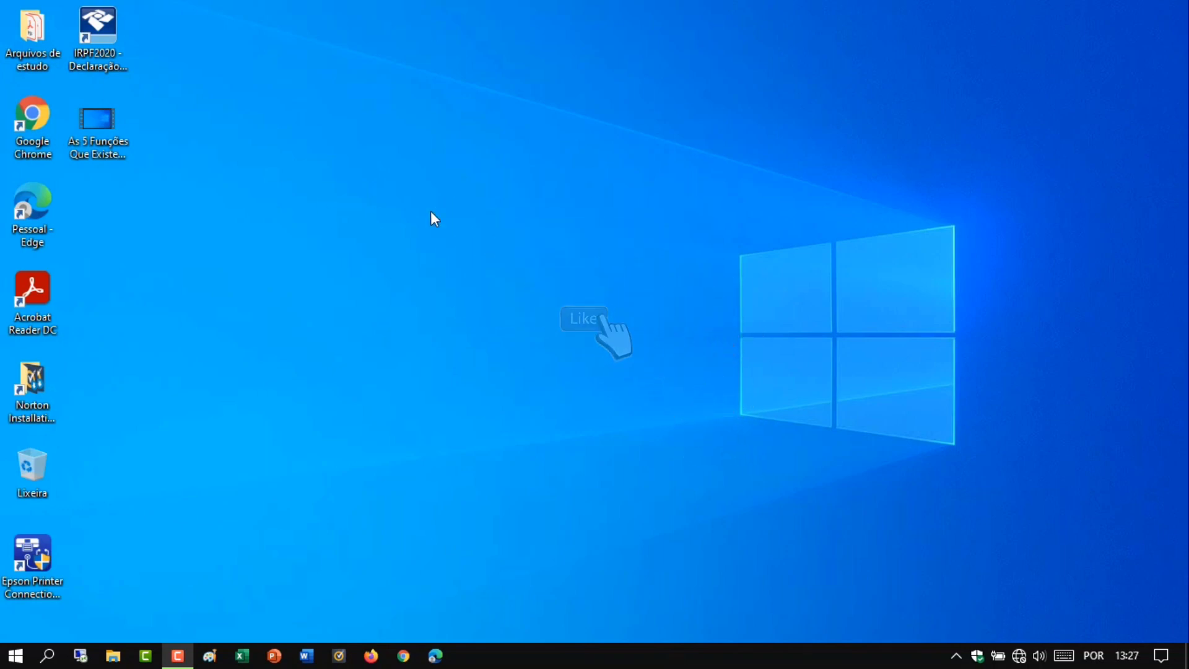
Step: Hide all desktop icons by turning off the "Mostrar ícones da área de trabalho" option
{"action": "right_click", "coordinate": [495, 221]}
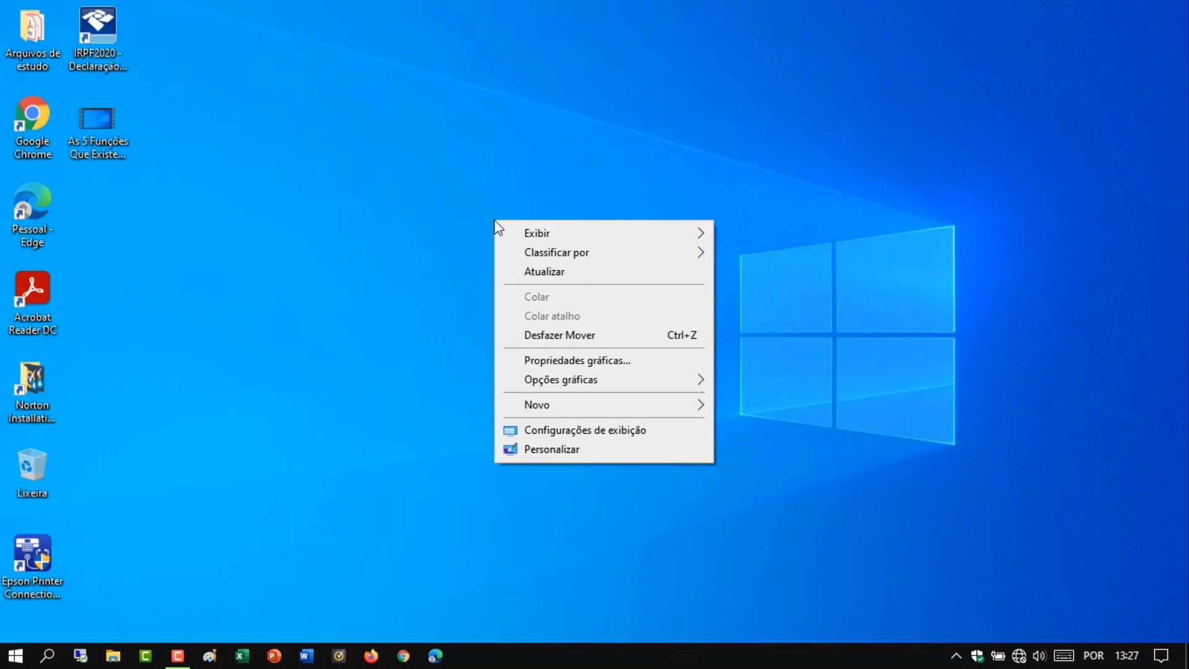
{"action": "mouse_move", "coordinate": [543, 238]}
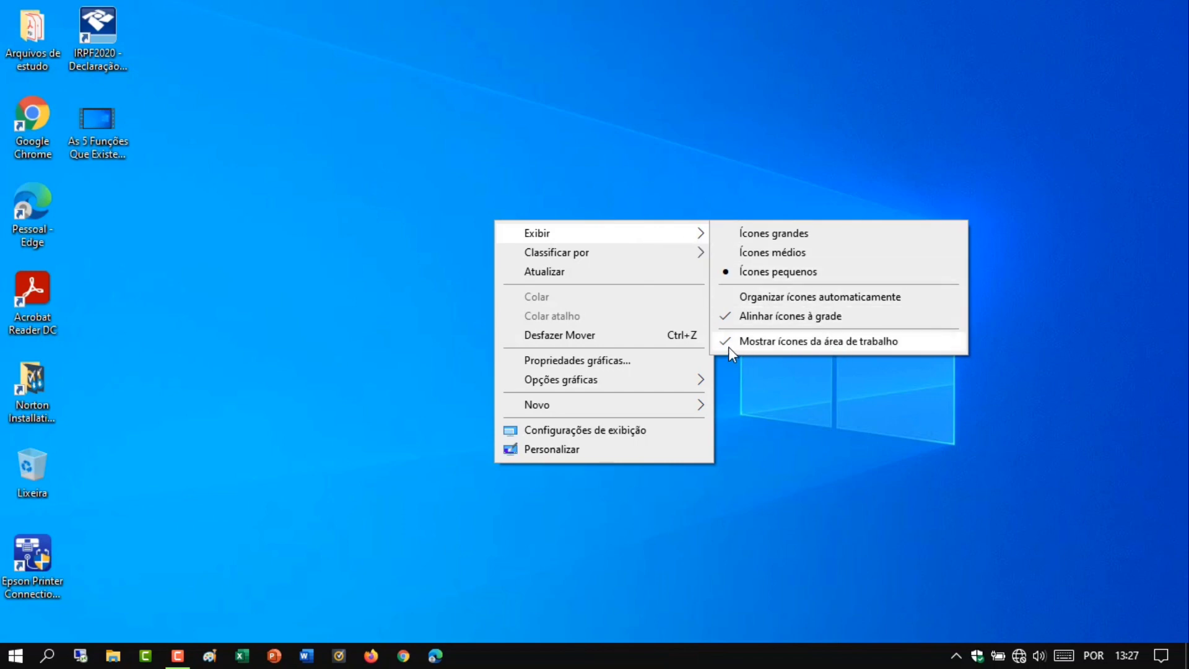
{"action": "left_click", "coordinate": [775, 345]}
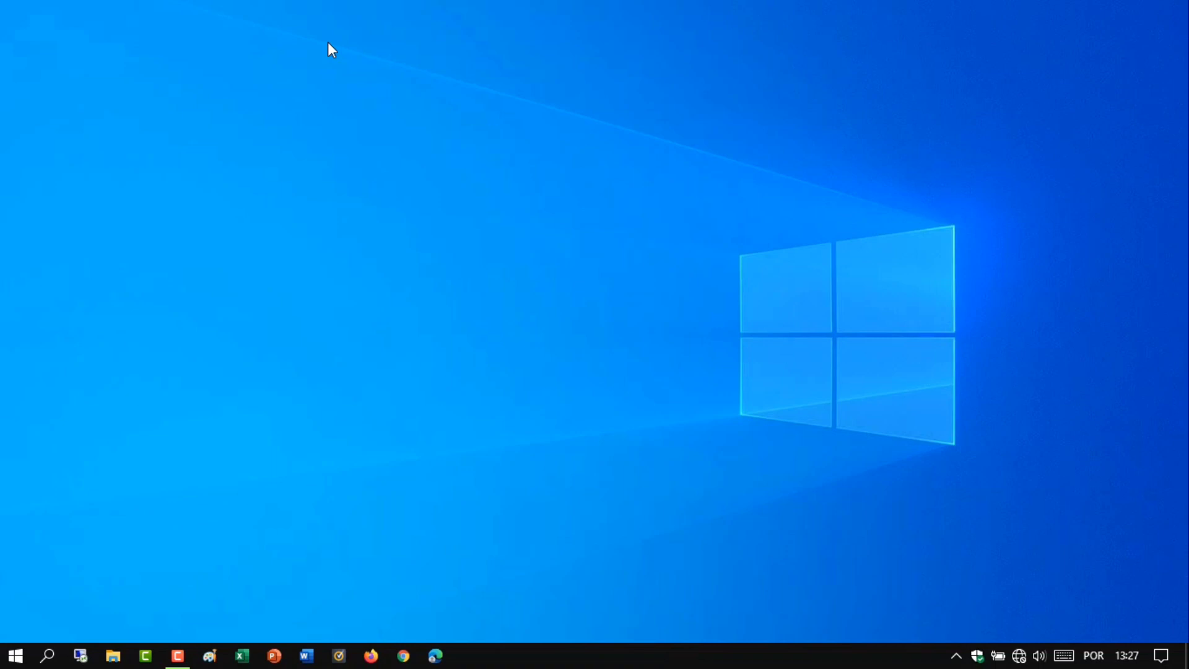
Step: Show the desktop icons again by turning "Mostrar ícones da área de trabalho" back on
{"action": "right_click", "coordinate": [483, 148]}
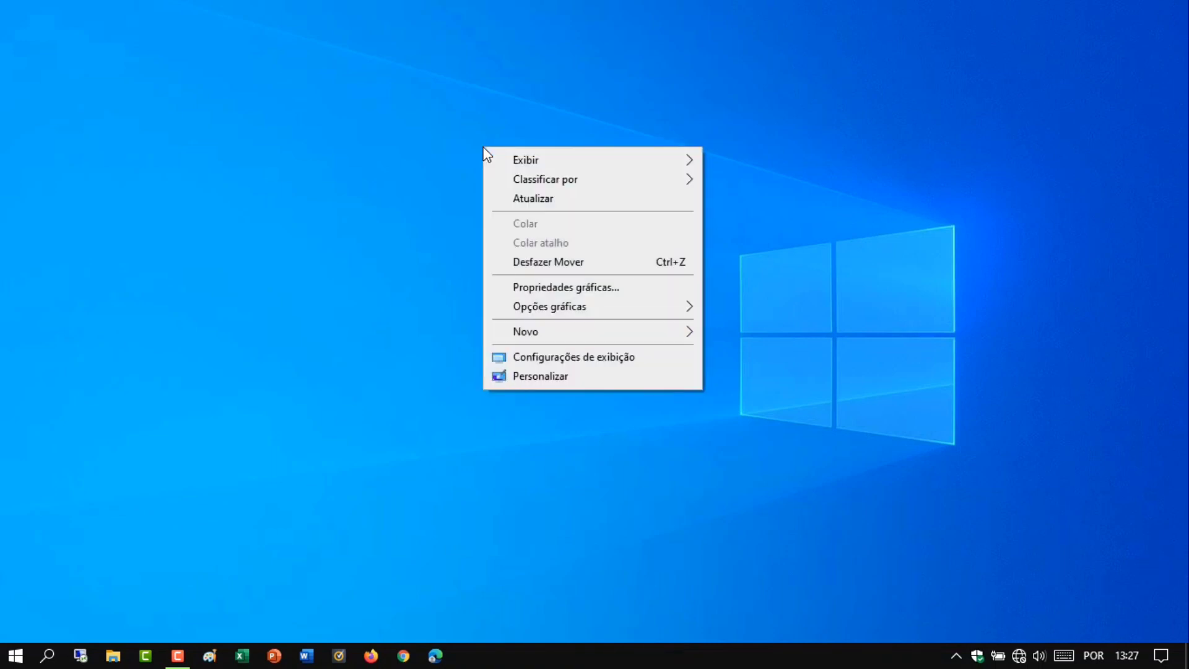
{"action": "mouse_move", "coordinate": [540, 164]}
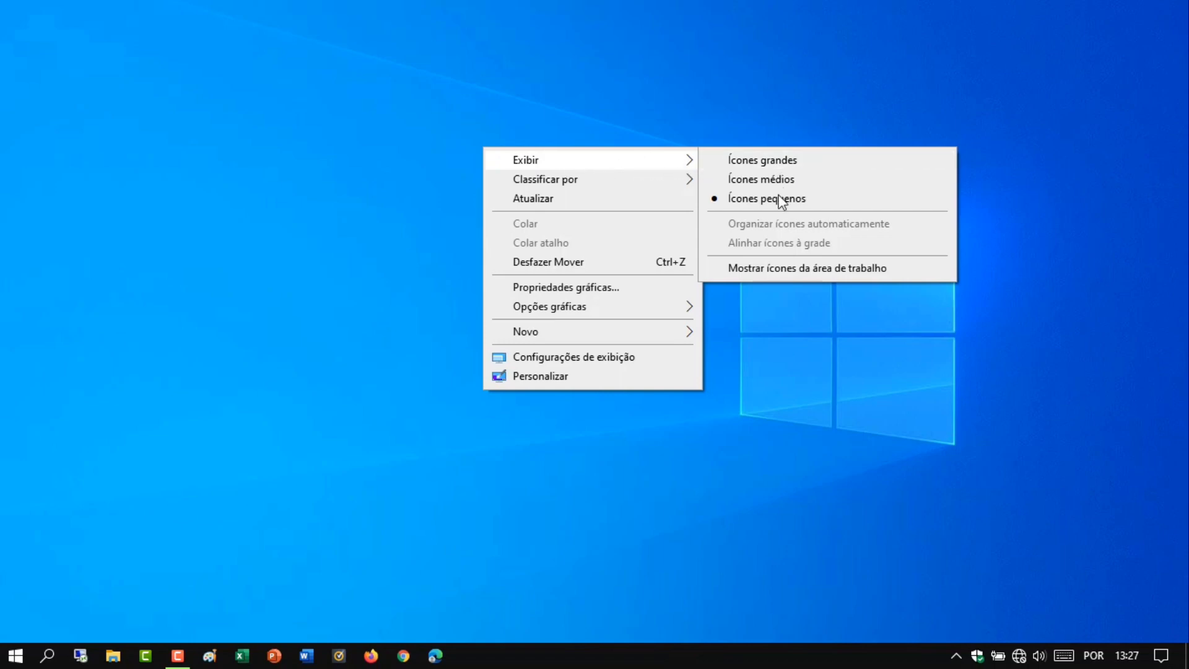
{"action": "left_click", "coordinate": [912, 271]}
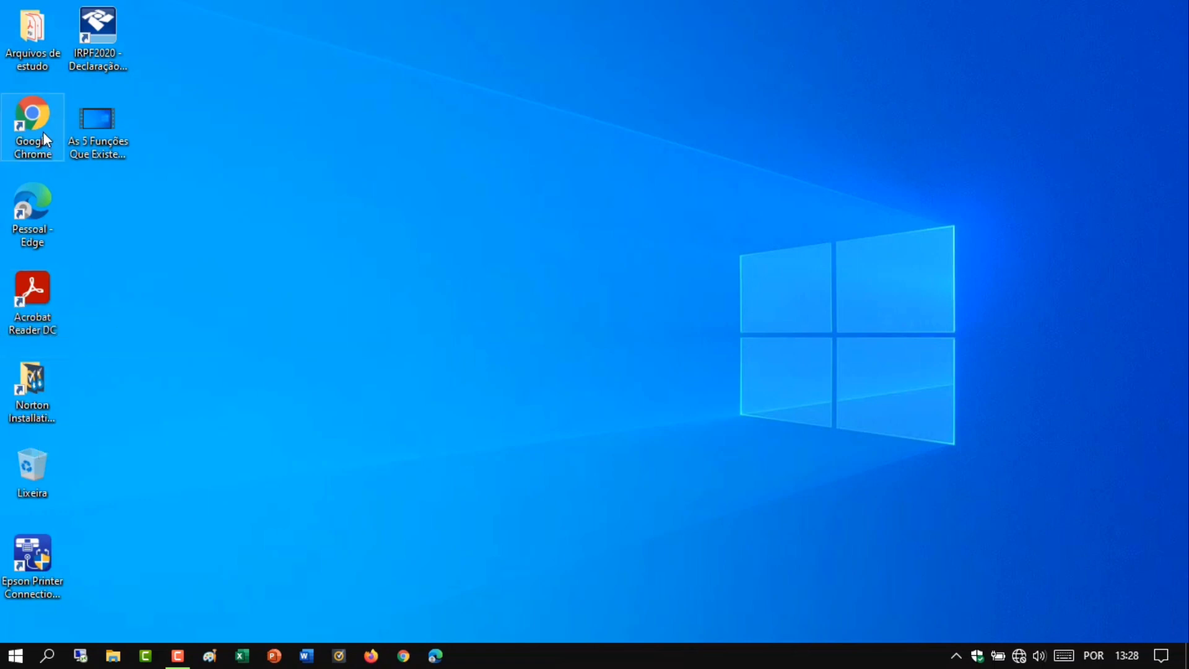
Step: Move the Google Chrome shortcut to an empty area of the desktop and delete it permanently
{"action": "left_click_drag", "start_coordinate": [43, 131], "coordinate": [430, 150]}
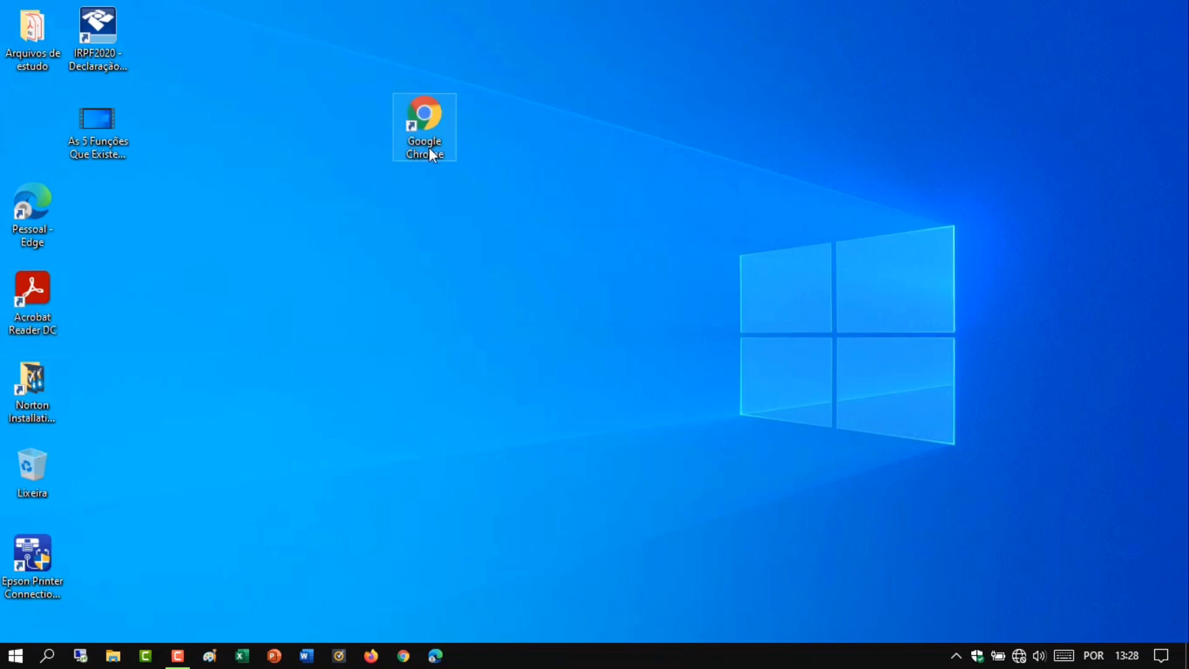
{"action": "right_click", "coordinate": [431, 116]}
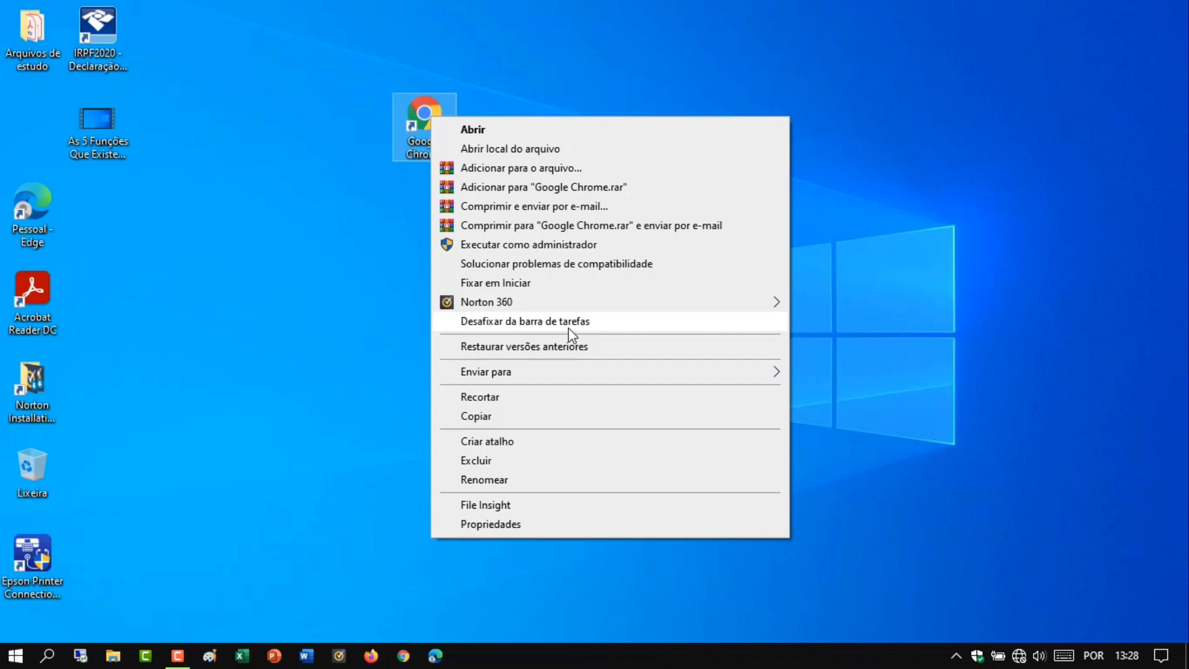
{"action": "left_click", "coordinate": [369, 223]}
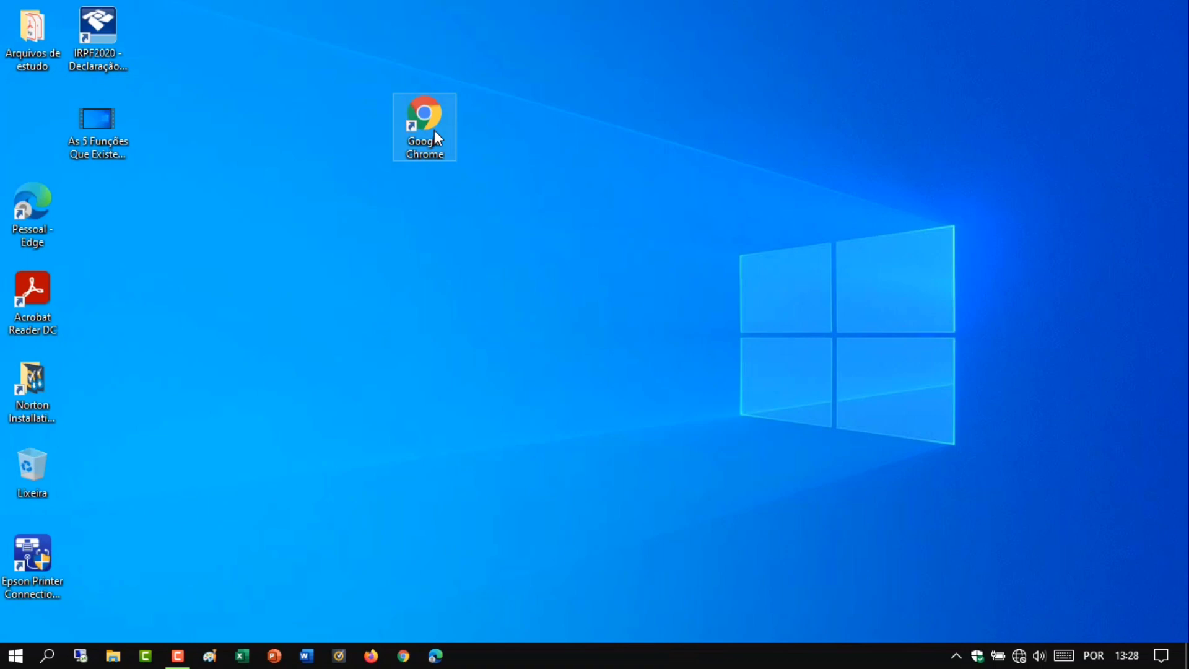
{"action": "key", "text": "Delete"}
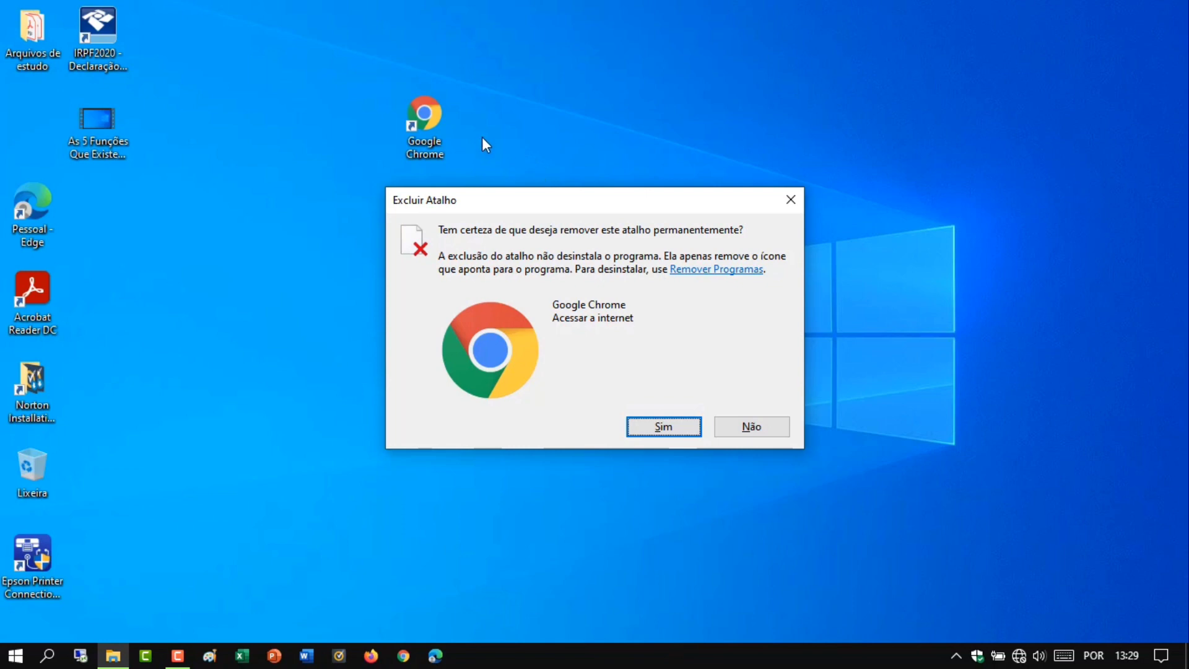
{"action": "left_click", "coordinate": [685, 430]}
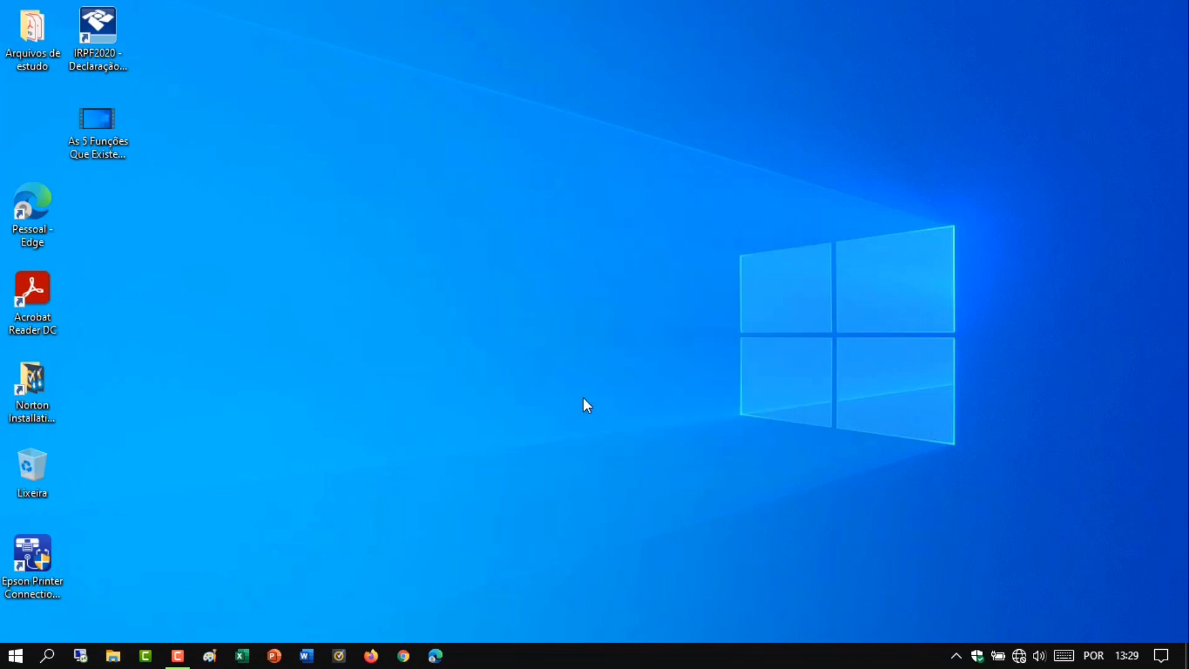
Step: Move the "Pessoal - Edge" shortcut to an empty area of the desktop and delete it permanently
{"action": "left_click_drag", "start_coordinate": [32, 208], "coordinate": [438, 229]}
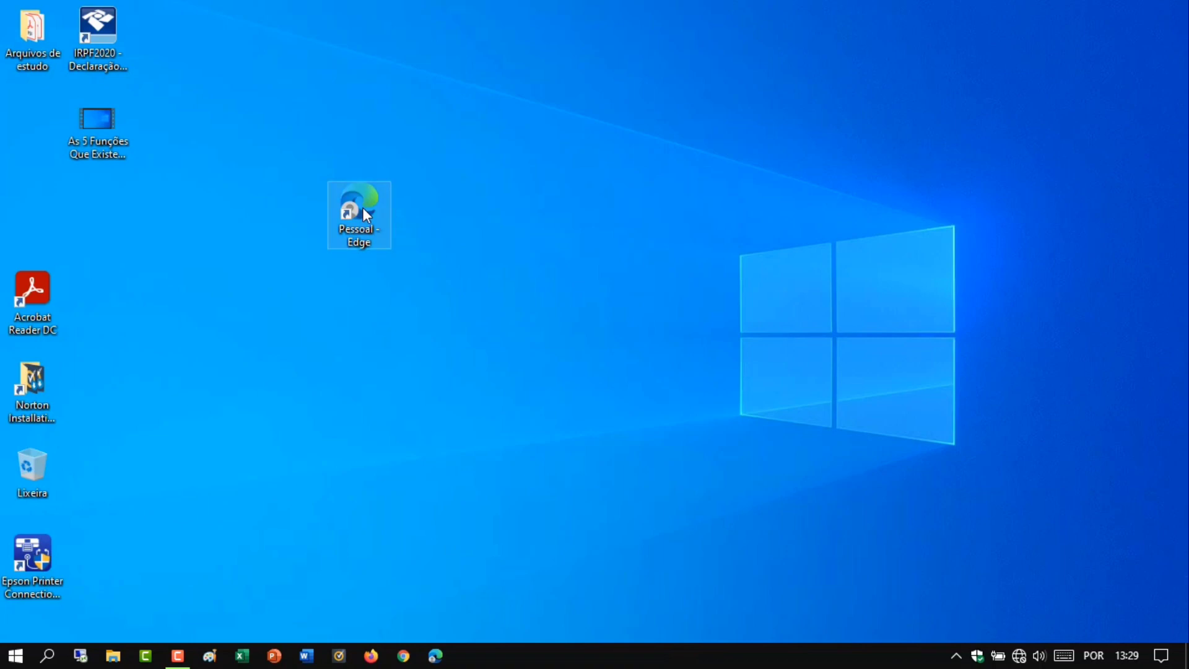
{"action": "key", "text": "shift+Delete"}
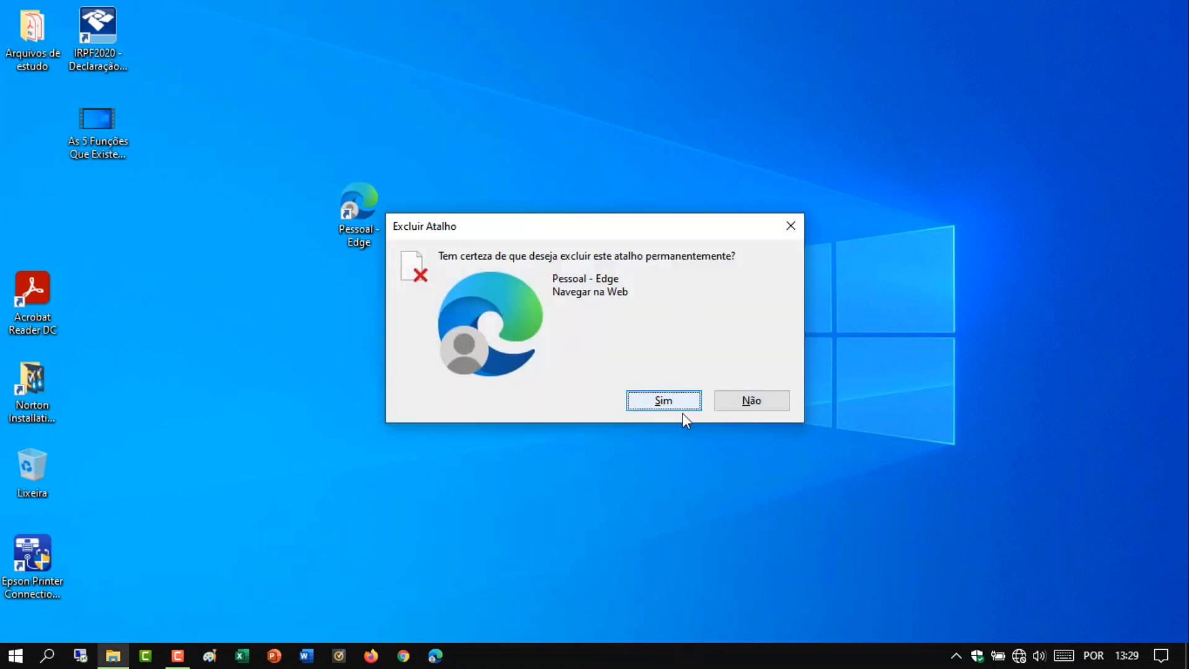
{"action": "left_click", "coordinate": [663, 402]}
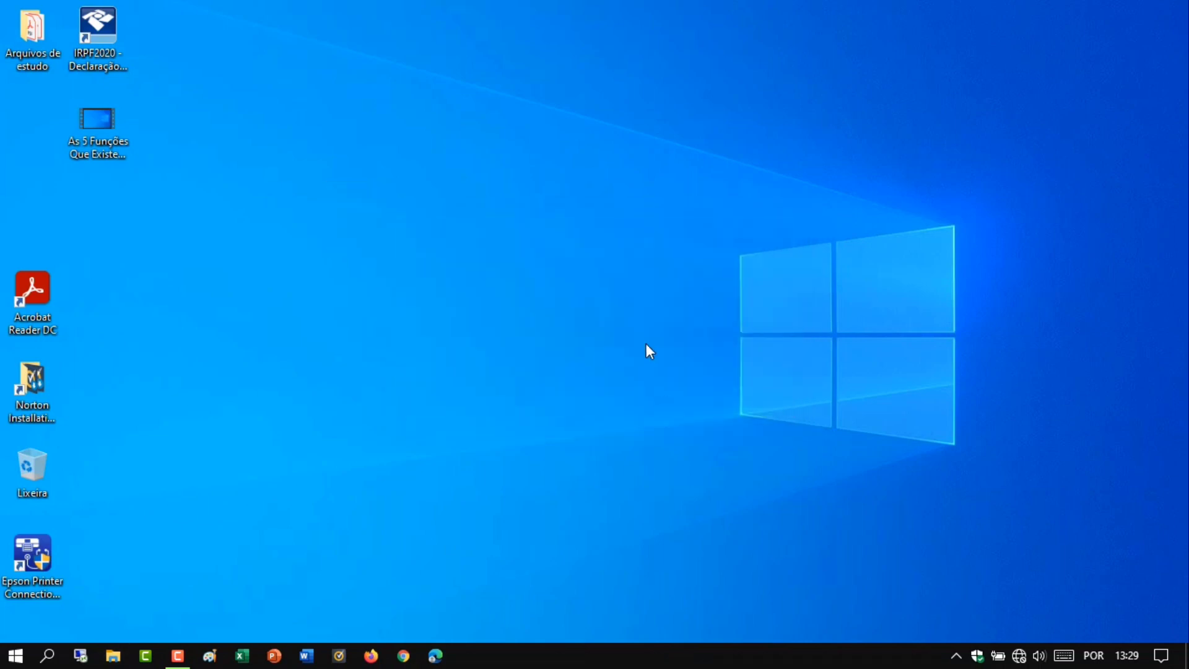
Step: Search Windows for "google ch", open the file location of Google Chrome and maximize the folder window
{"action": "left_click", "coordinate": [49, 657]}
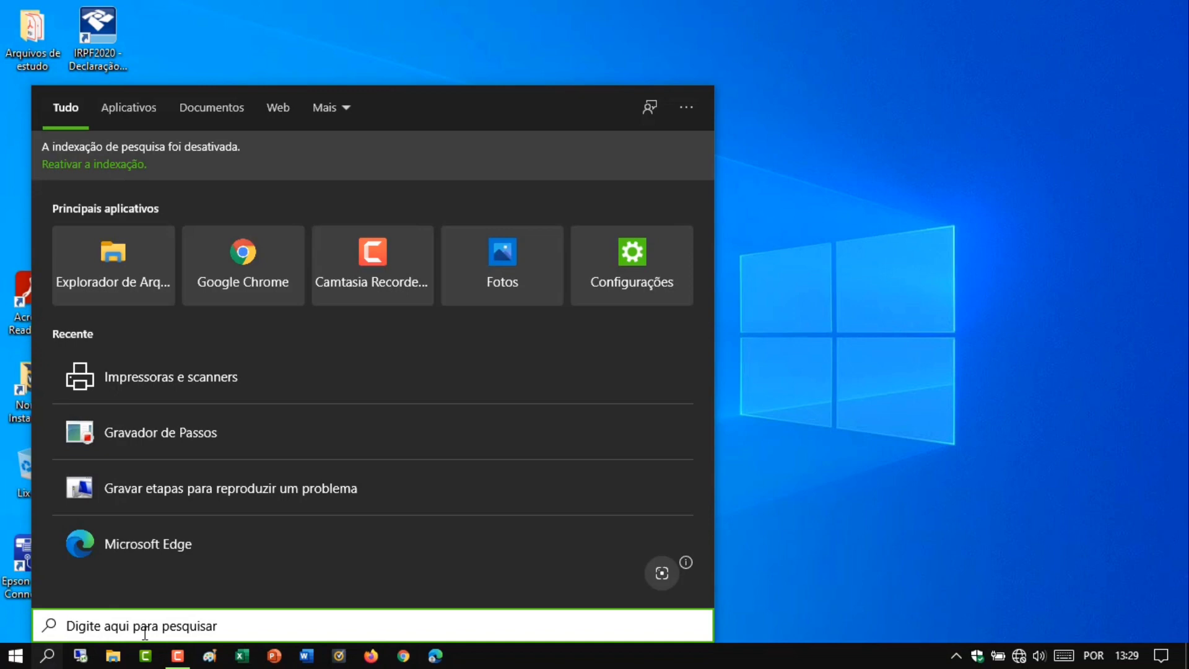
{"action": "type", "text": "google ch"}
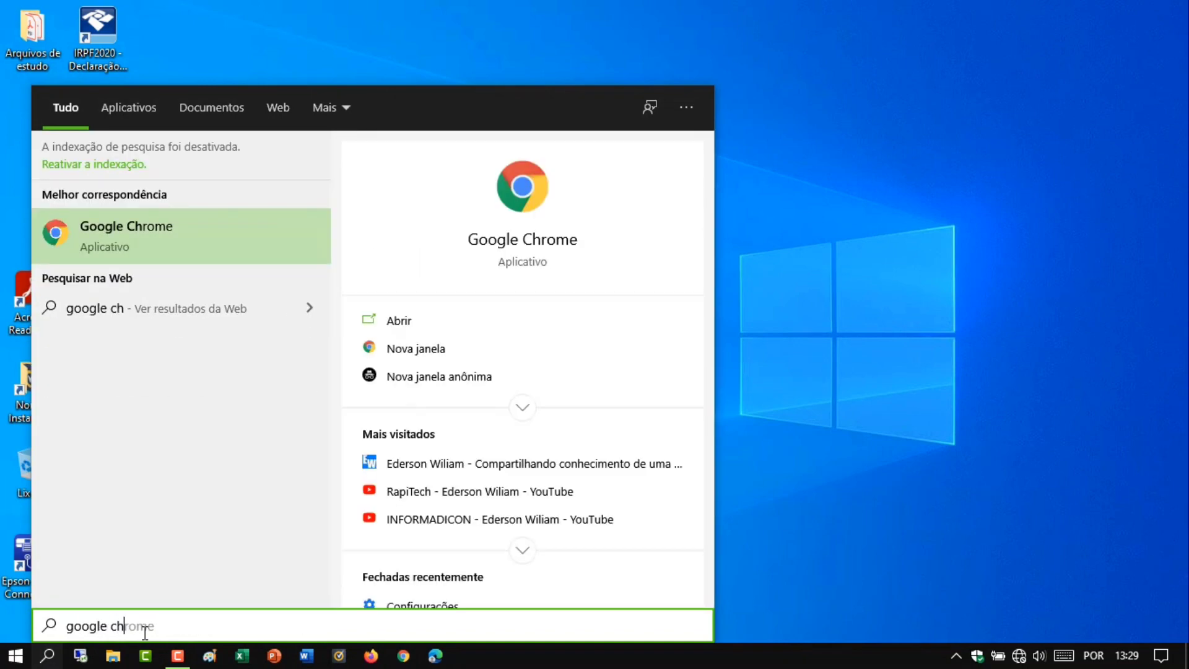
{"action": "right_click", "coordinate": [163, 238]}
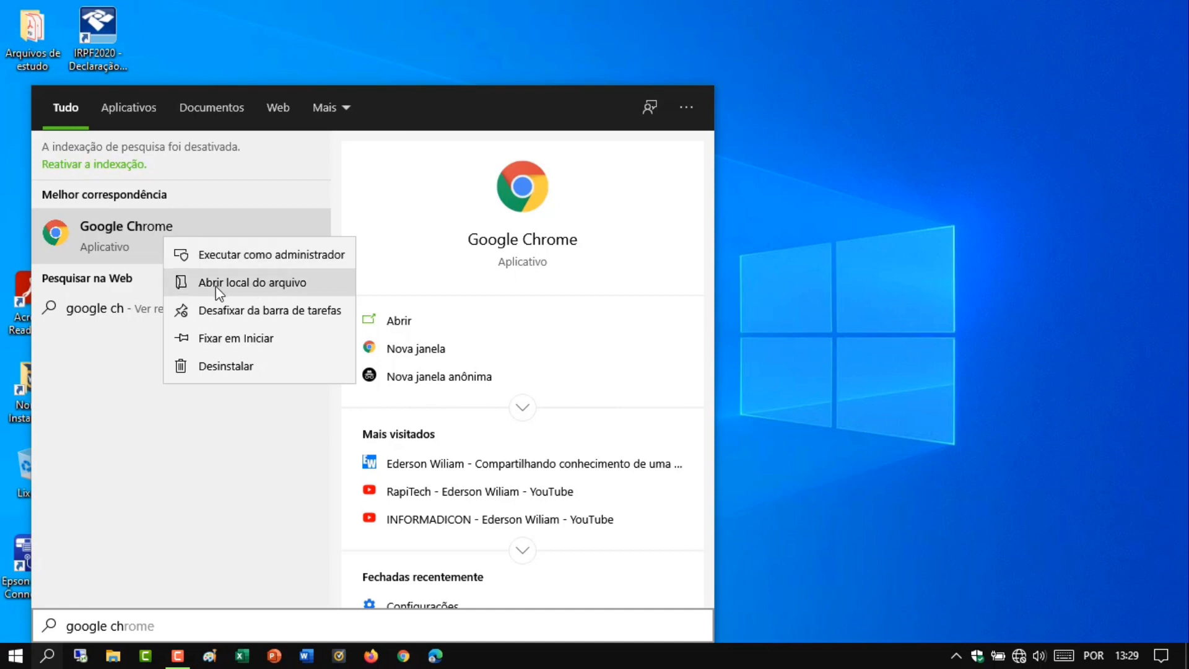
{"action": "left_click", "coordinate": [325, 282]}
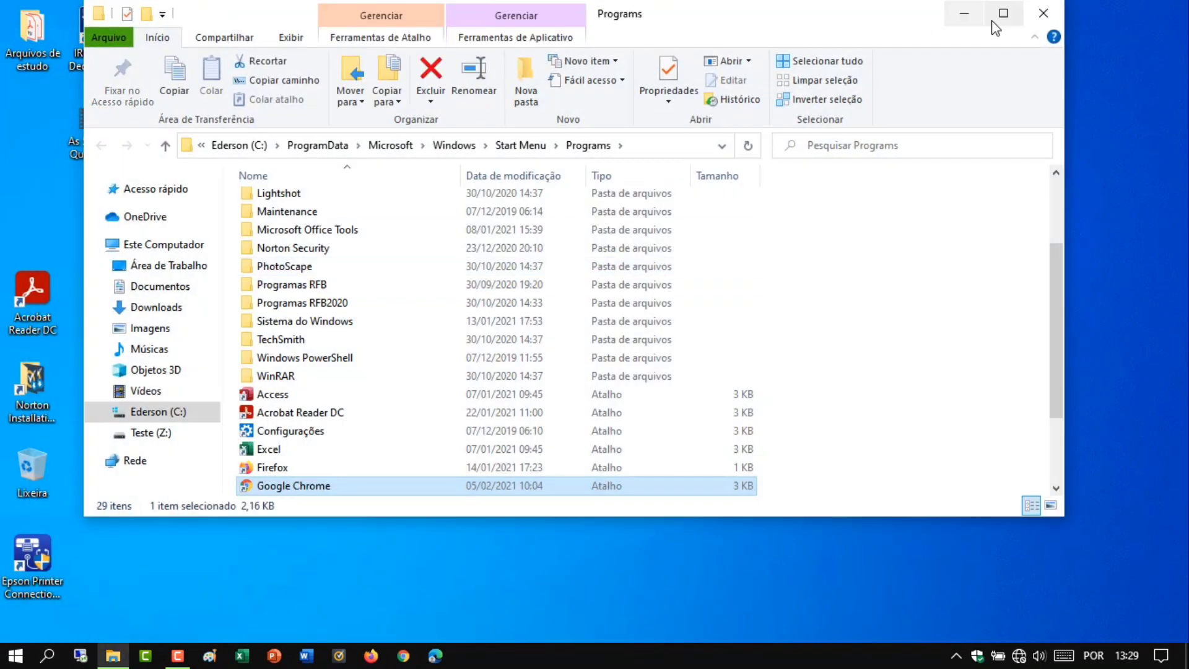
{"action": "left_click", "coordinate": [992, 21]}
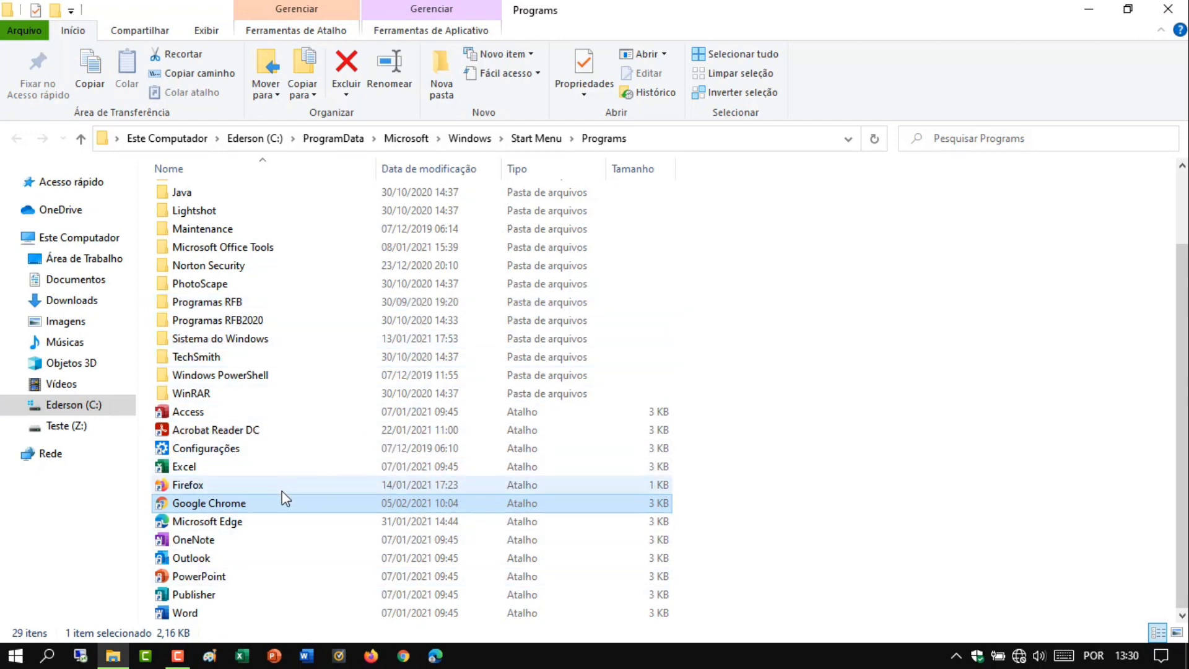
Step: Send Google Chrome from the Programs folder to the desktop as a shortcut
{"action": "right_click", "coordinate": [276, 511]}
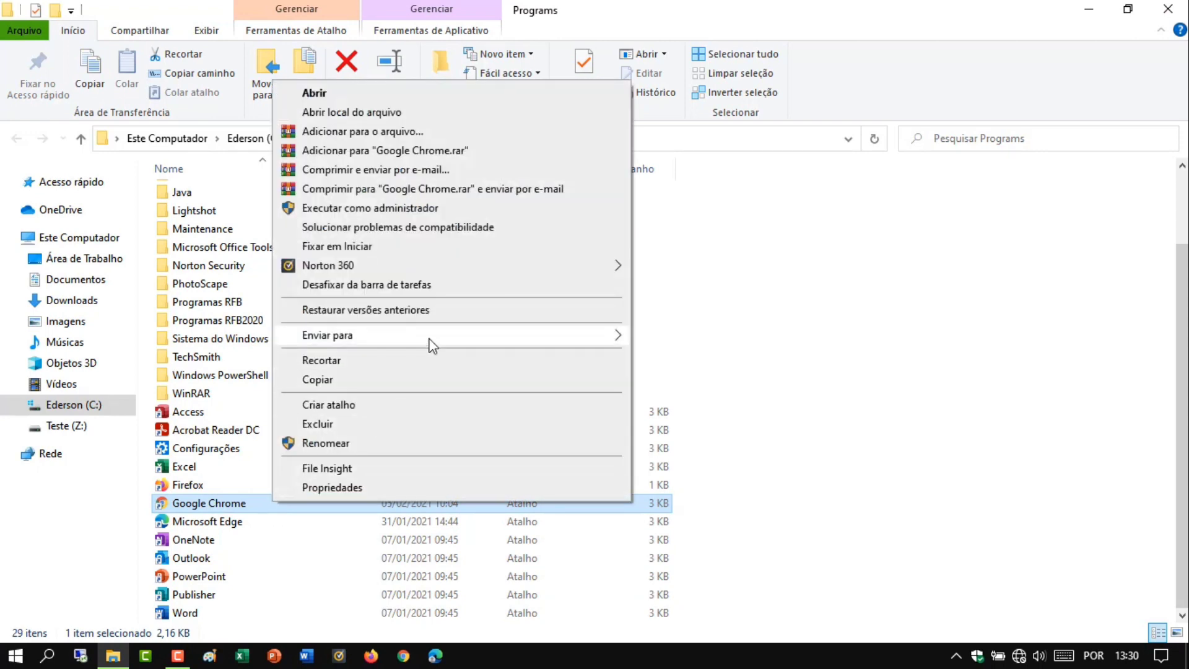
{"action": "mouse_move", "coordinate": [430, 340]}
{"action": "left_click", "coordinate": [685, 340]}
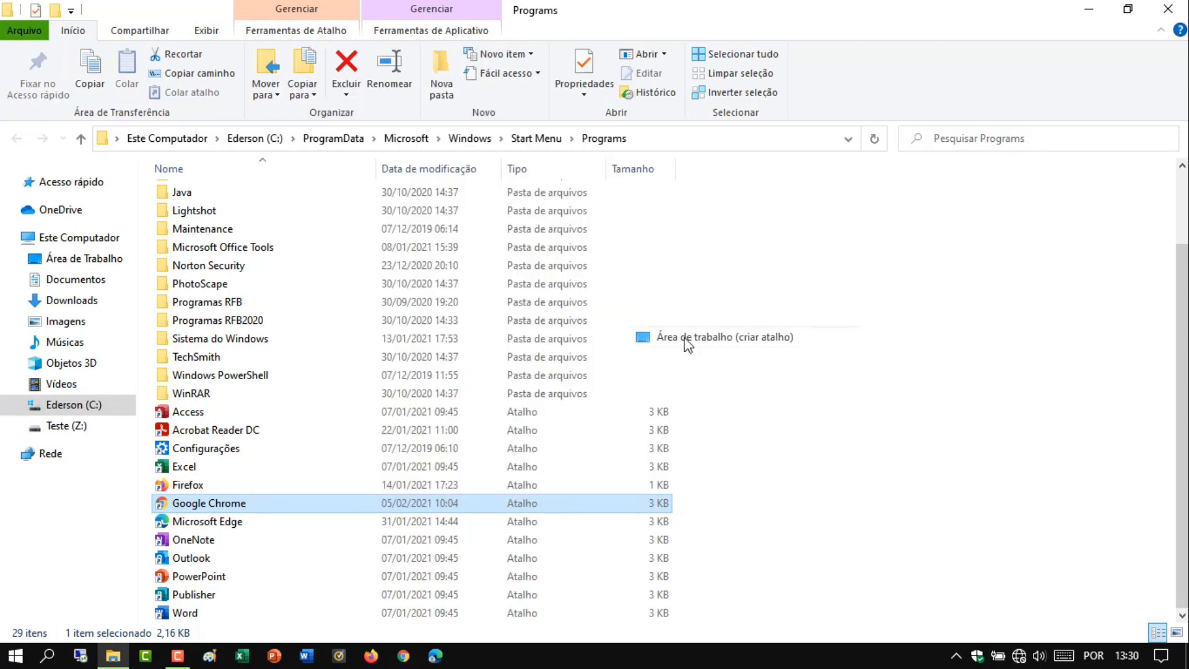
Step: Send Microsoft Edge from the Programs folder to the desktop as a shortcut
{"action": "right_click", "coordinate": [262, 525]}
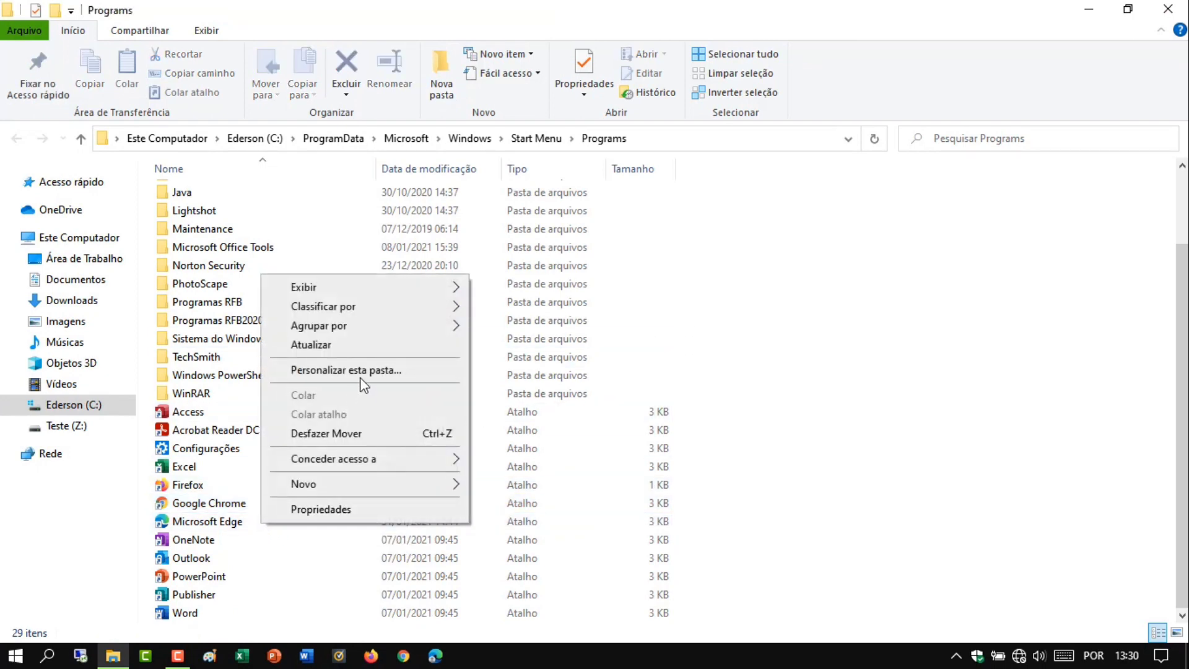
{"action": "left_click", "coordinate": [229, 522]}
{"action": "right_click", "coordinate": [227, 524]}
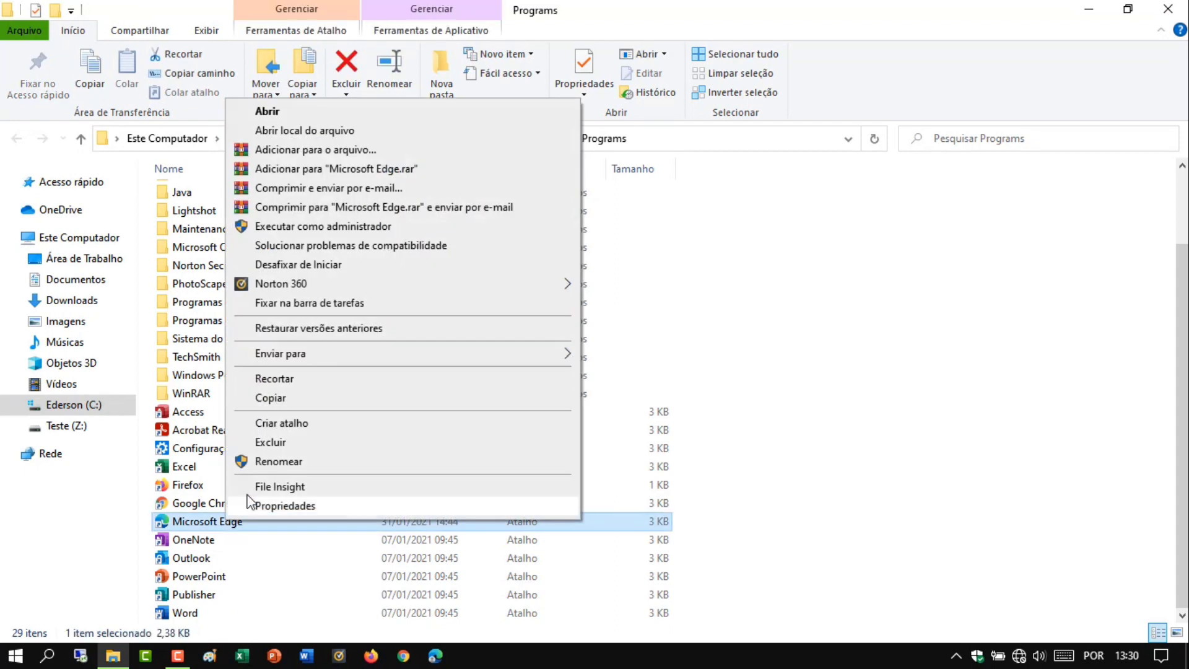
{"action": "mouse_move", "coordinate": [399, 353]}
{"action": "left_click", "coordinate": [652, 356]}
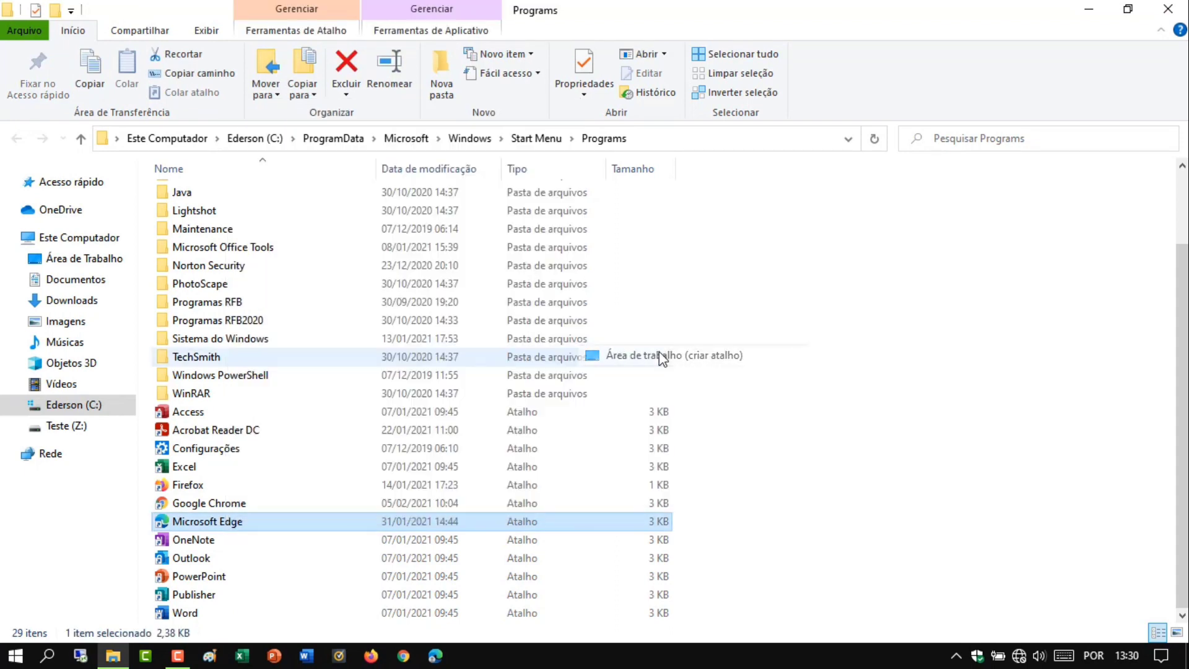
Step: Send Excel from the Programs folder to the desktop as a shortcut and close the folder window
{"action": "right_click", "coordinate": [211, 477]}
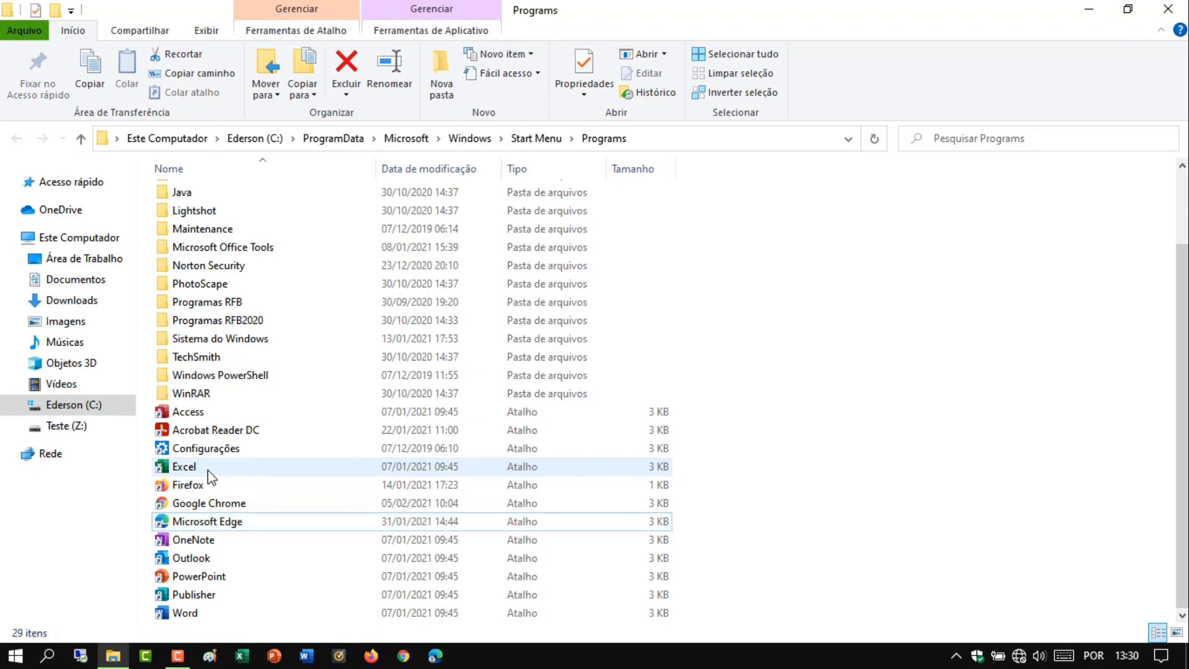
{"action": "left_click", "coordinate": [187, 468]}
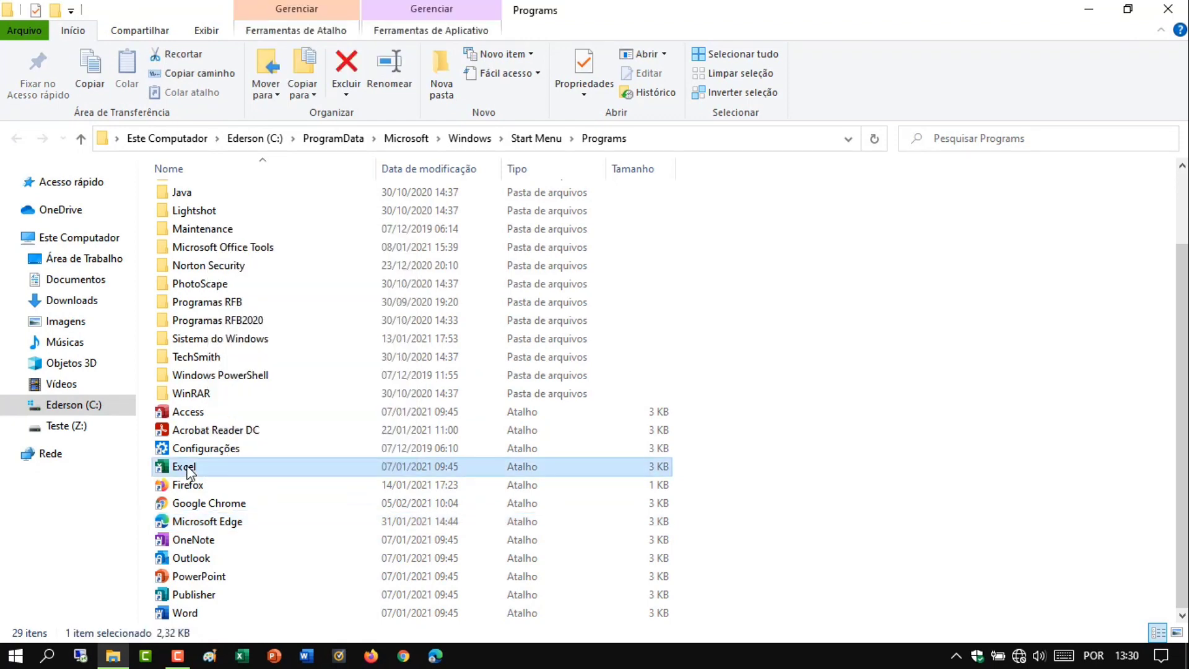
{"action": "right_click", "coordinate": [188, 472]}
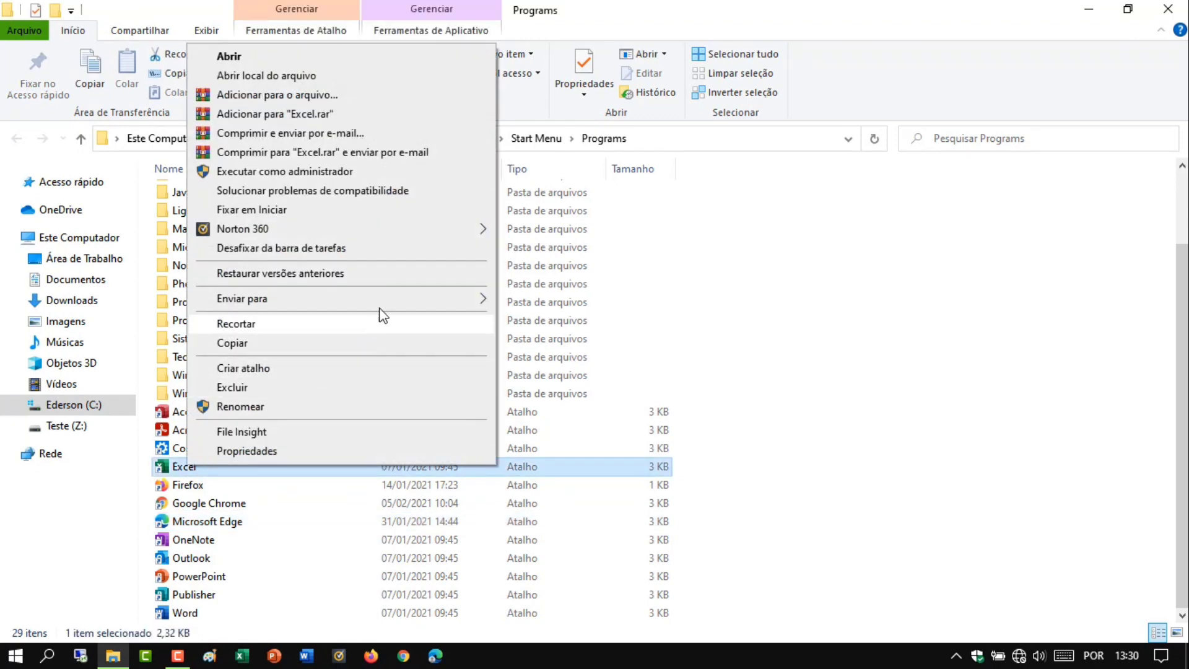
{"action": "mouse_move", "coordinate": [431, 299]}
{"action": "left_click", "coordinate": [555, 299]}
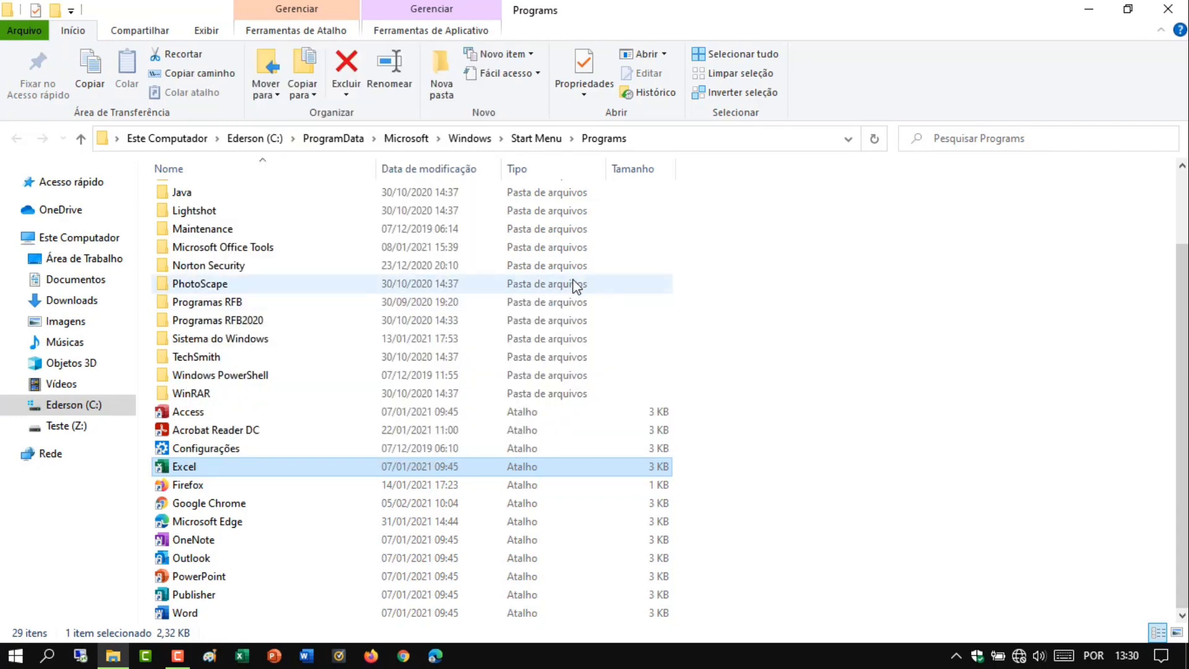
{"action": "left_click", "coordinate": [1167, 8]}
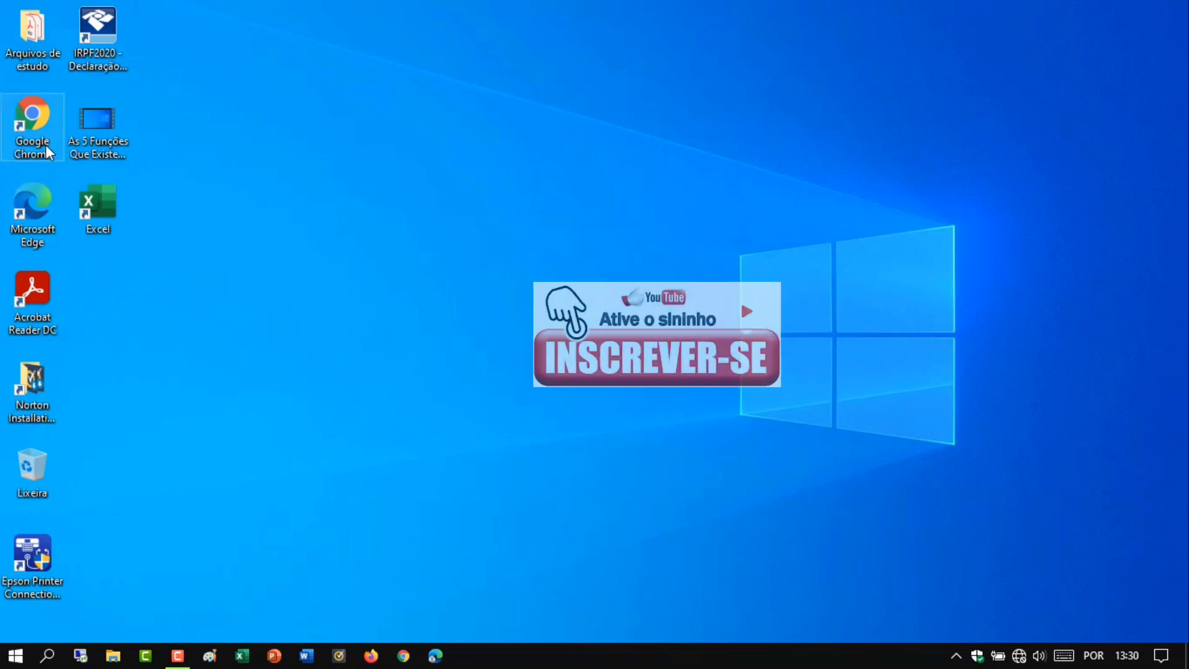
Step: Arrange the new Google Chrome, Microsoft Edge and Excel shortcuts in a separate column away from the other desktop icons
{"action": "left_click_drag", "start_coordinate": [62, 120], "coordinate": [373, 107]}
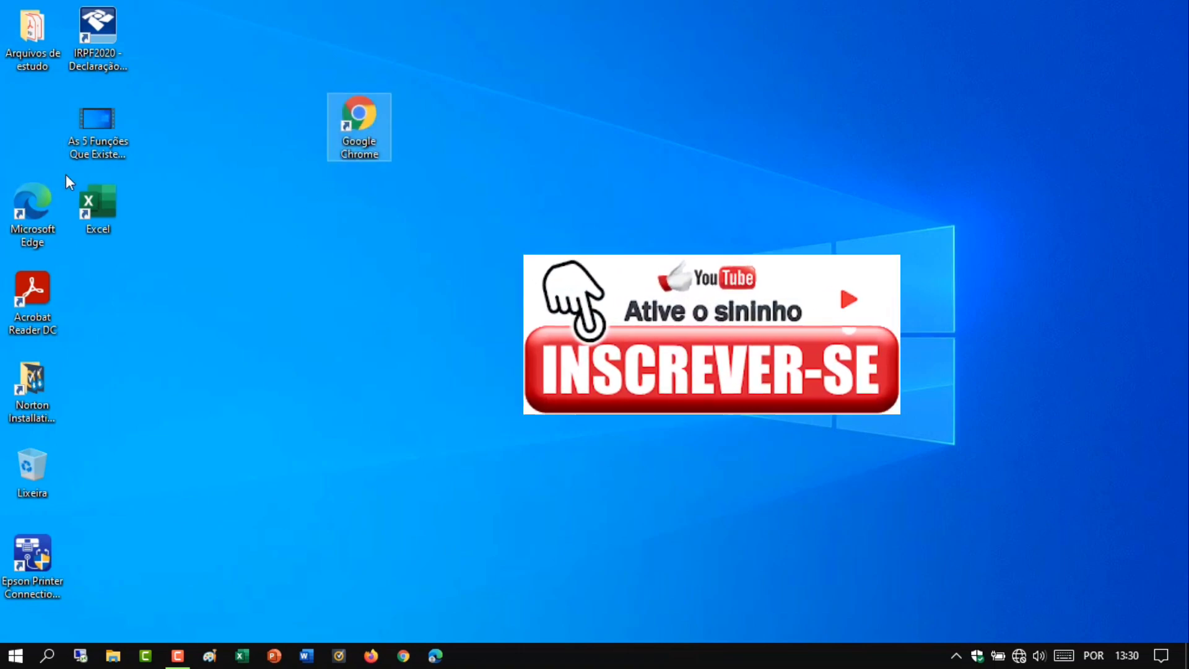
{"action": "left_click_drag", "start_coordinate": [37, 205], "coordinate": [353, 207]}
{"action": "left_click_drag", "start_coordinate": [98, 205], "coordinate": [357, 297]}
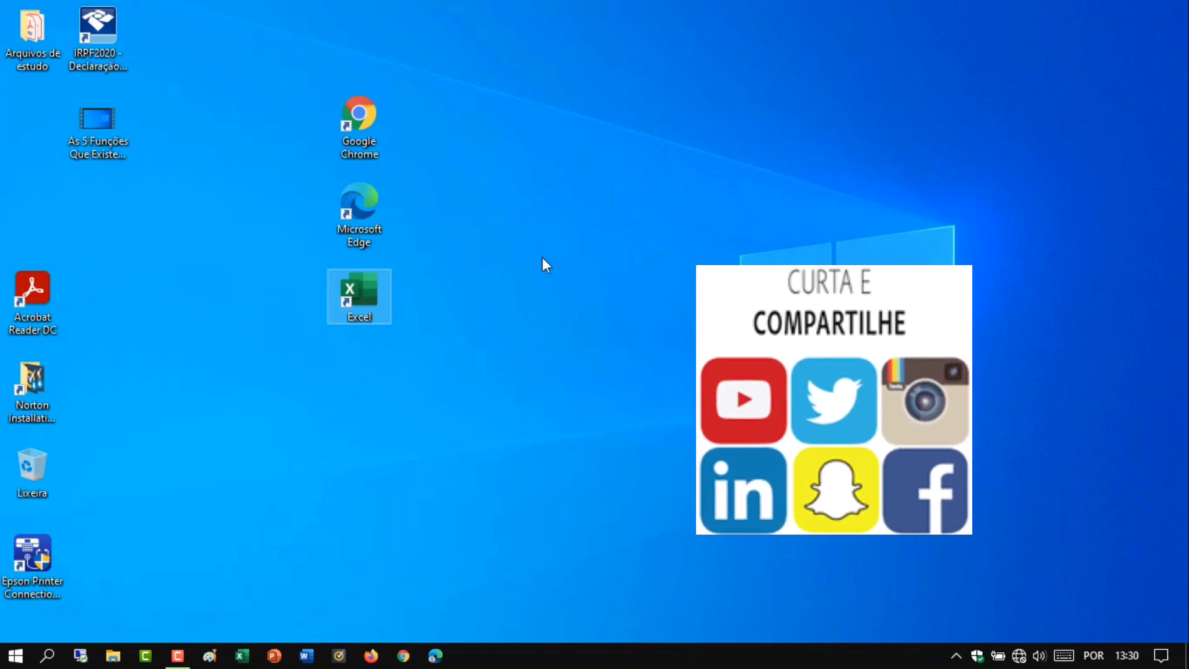
Step: Set the desktop icon size to medium ("Ícones médios")
{"action": "right_click", "coordinate": [611, 222]}
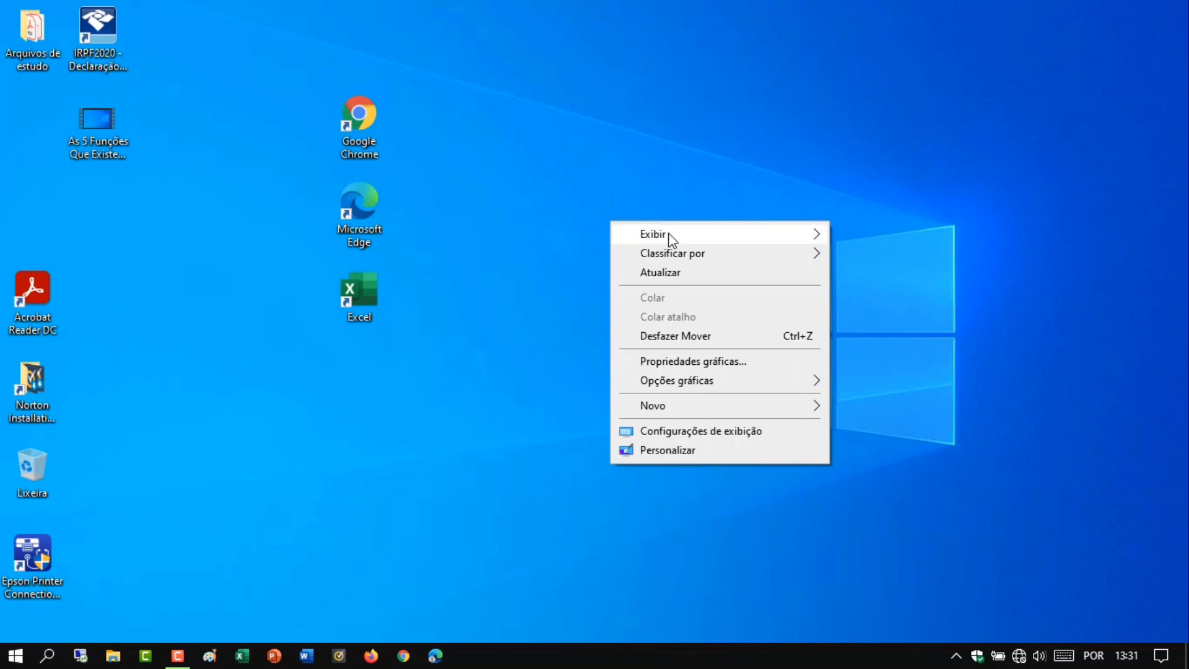
{"action": "mouse_move", "coordinate": [668, 235]}
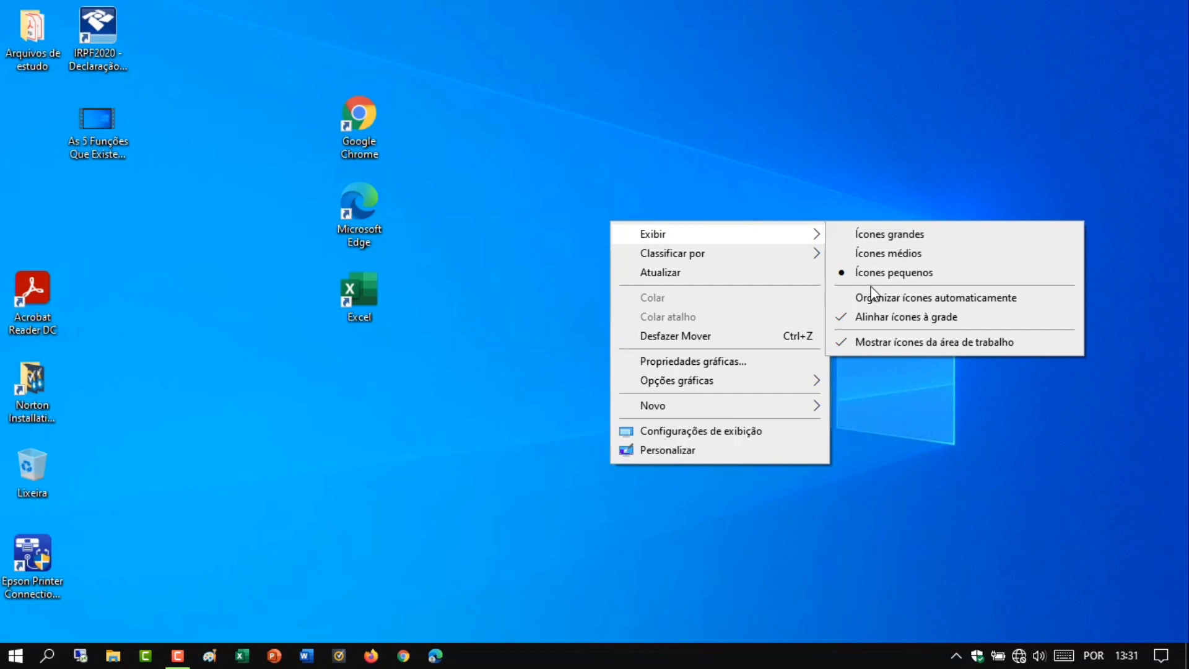
{"action": "left_click", "coordinate": [885, 255]}
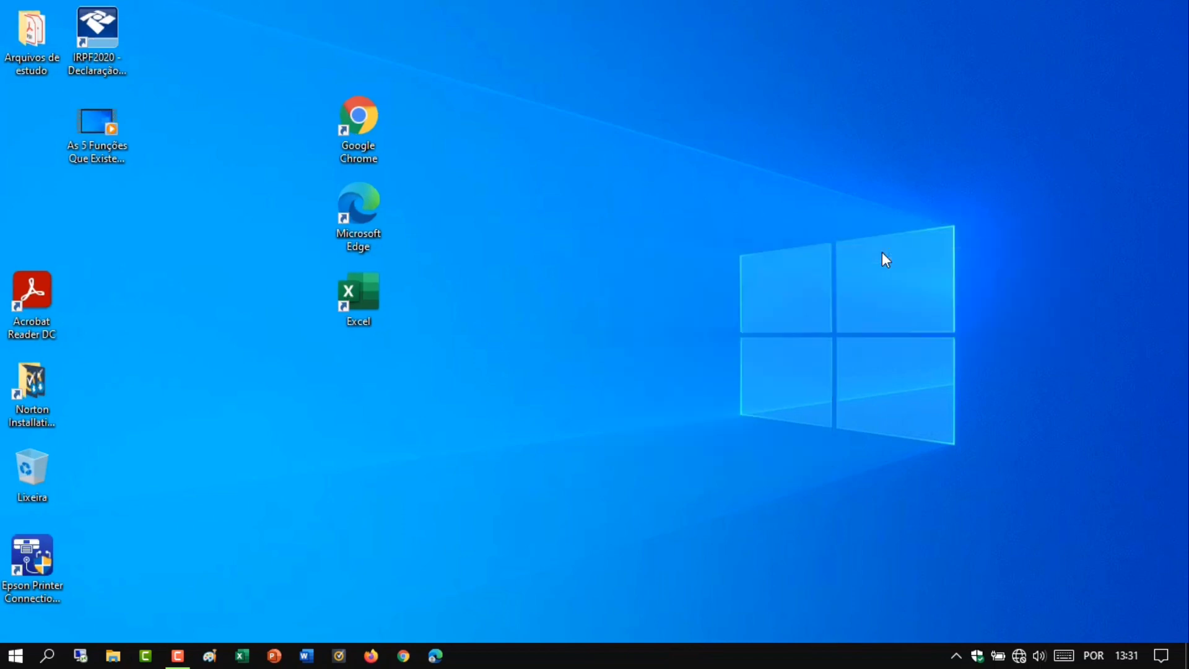
Step: Set the desktop icon size to large ("Ícones grandes")
{"action": "right_click", "coordinate": [705, 166]}
{"action": "mouse_move", "coordinate": [743, 178]}
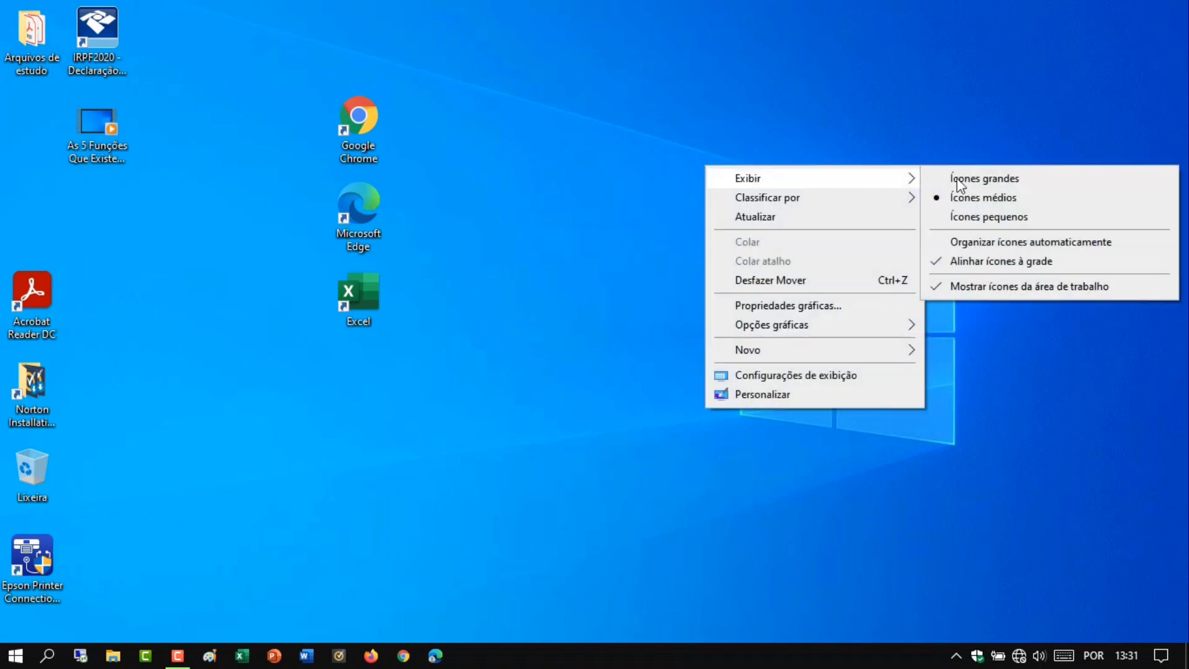
{"action": "left_click", "coordinate": [974, 180]}
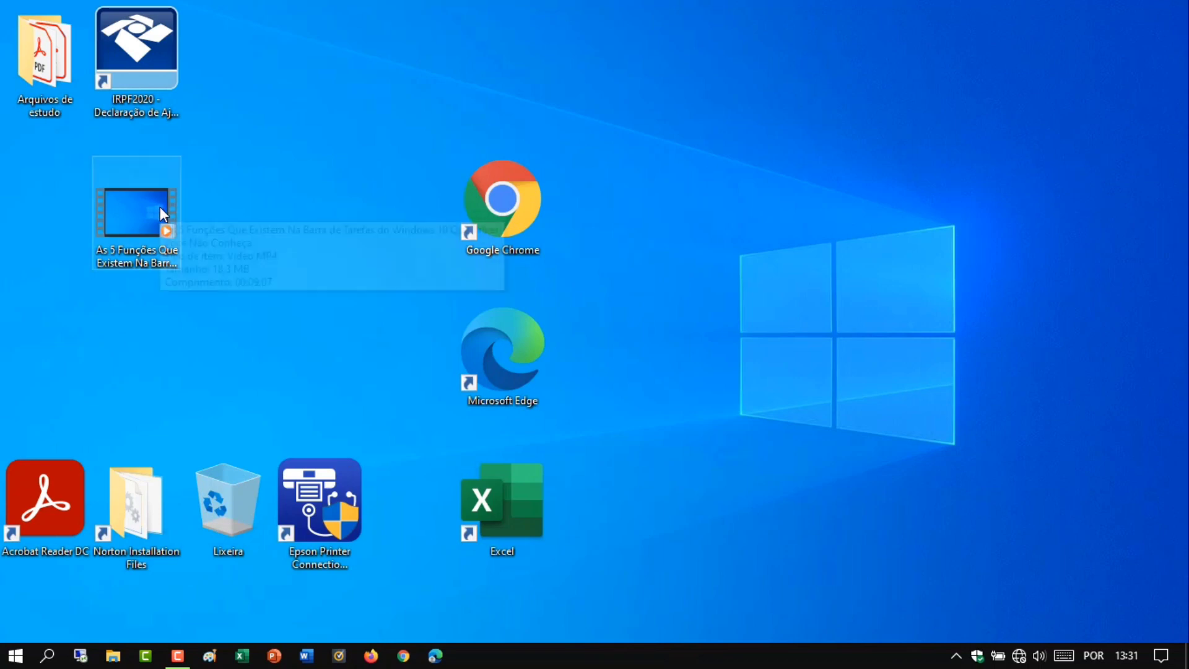
Step: Arrange the large desktop icons into three adjacent columns, with Google Chrome, Microsoft Edge and Epson in the second and Lixeira and Excel in the third
{"action": "left_click_drag", "start_coordinate": [160, 206], "coordinate": [68, 206]}
{"action": "left_click_drag", "start_coordinate": [124, 62], "coordinate": [24, 329]}
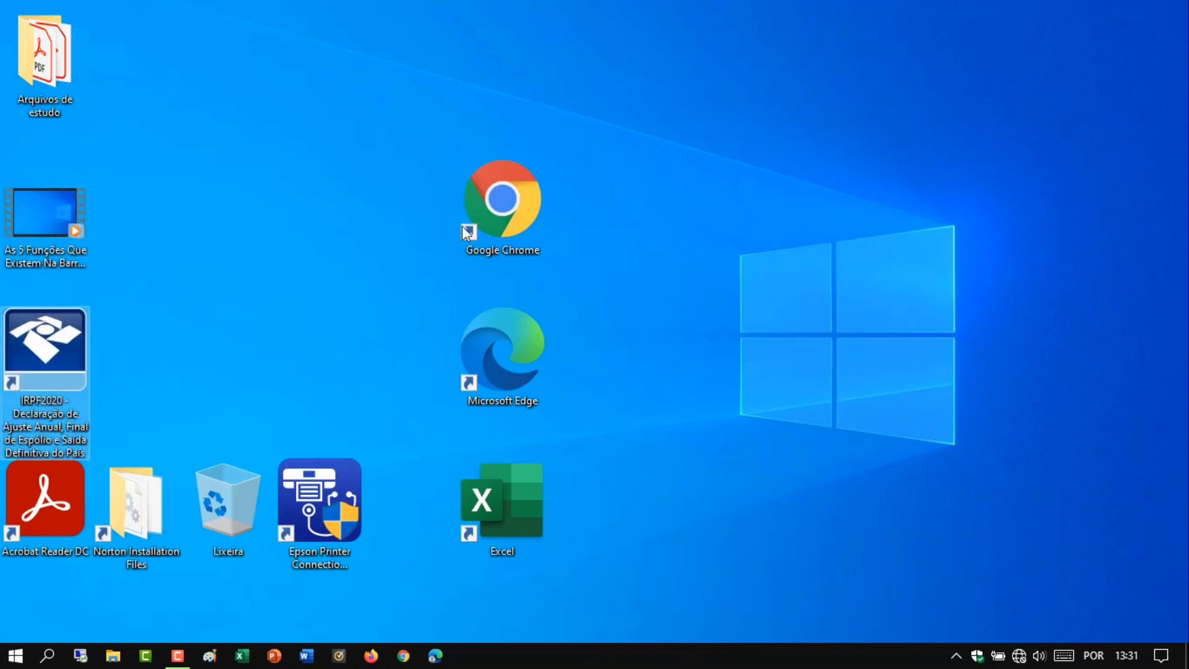
{"action": "left_click_drag", "start_coordinate": [502, 204], "coordinate": [146, 73]}
{"action": "left_click_drag", "start_coordinate": [458, 333], "coordinate": [133, 185]}
{"action": "left_click_drag", "start_coordinate": [291, 470], "coordinate": [198, 353]}
{"action": "left_click_drag", "start_coordinate": [235, 476], "coordinate": [241, 38]}
{"action": "left_click_drag", "start_coordinate": [497, 478], "coordinate": [245, 171]}
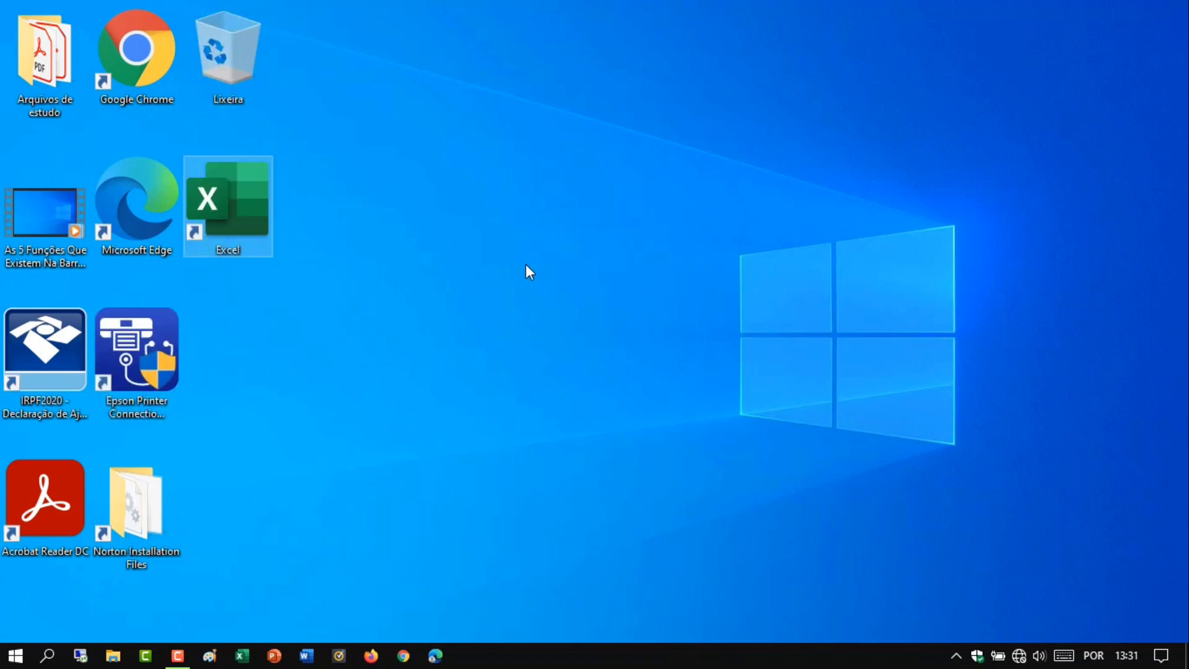
Step: Switch the desktop icons from large back to medium size ("Ícones médios")
{"action": "right_click", "coordinate": [538, 221]}
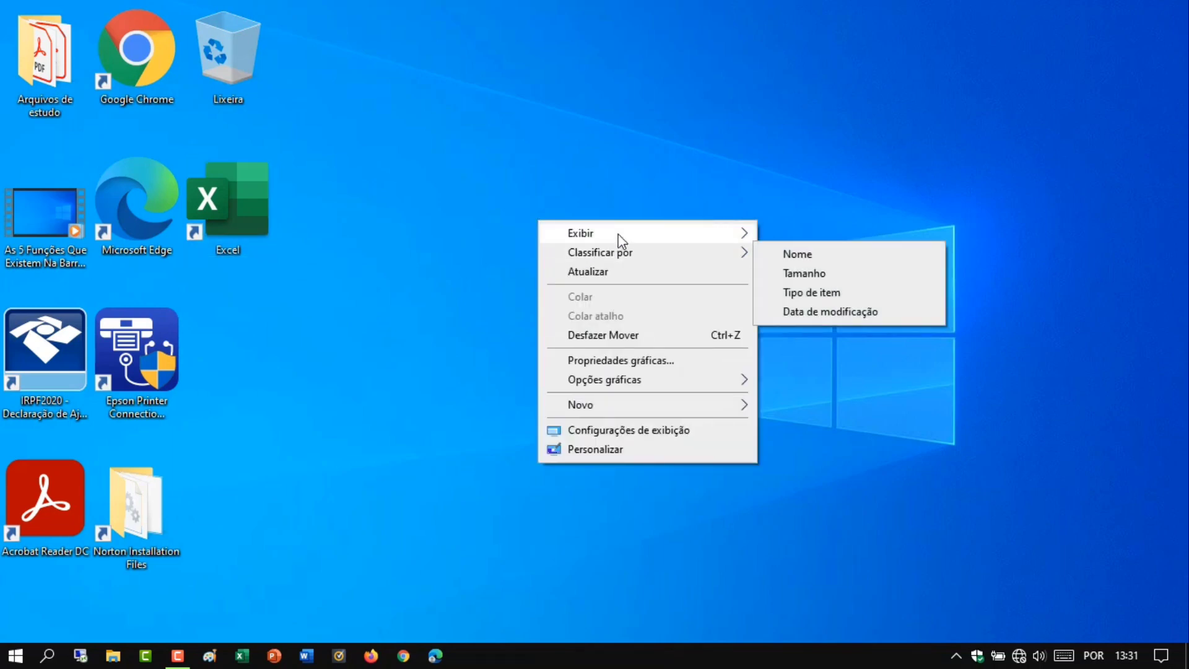
{"action": "mouse_move", "coordinate": [621, 236]}
{"action": "left_click", "coordinate": [775, 250]}
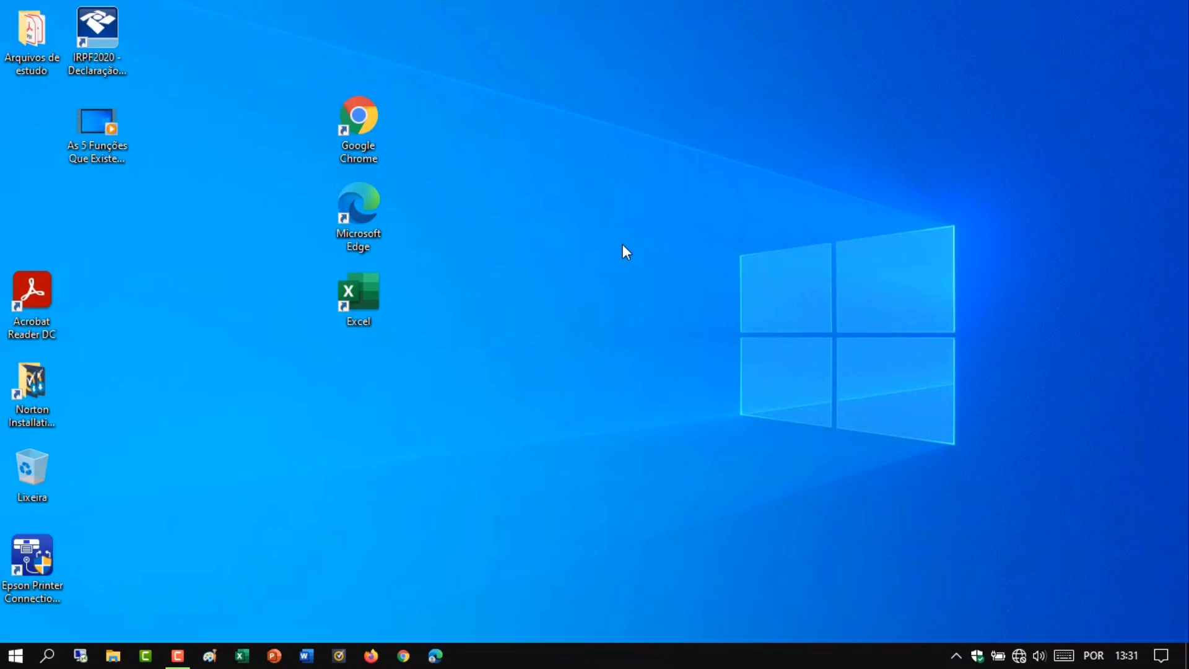
Step: Set the desktop icons to small ("Ícones pequenos") and move Google Chrome, Microsoft Edge and Excel together into the second column beside Norton, Lixeira and Epson
{"action": "right_click", "coordinate": [623, 214]}
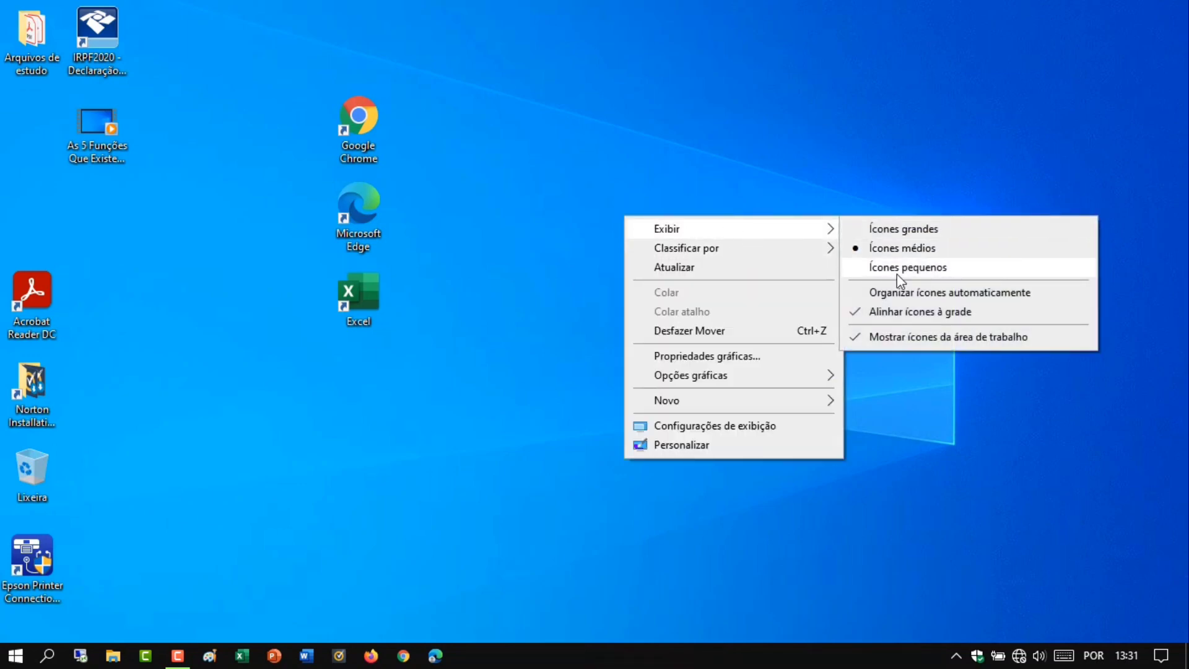
{"action": "left_click", "coordinate": [897, 273]}
{"action": "left_click_drag", "start_coordinate": [285, 47], "coordinate": [426, 296]}
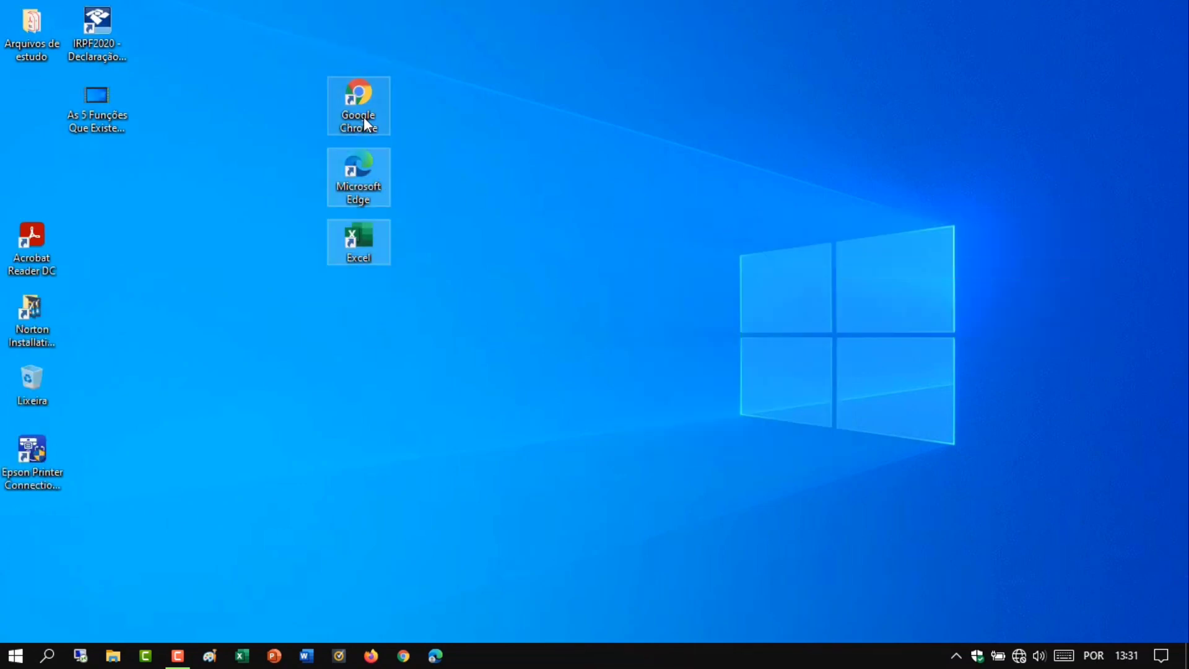
{"action": "left_click_drag", "start_coordinate": [363, 116], "coordinate": [117, 359]}
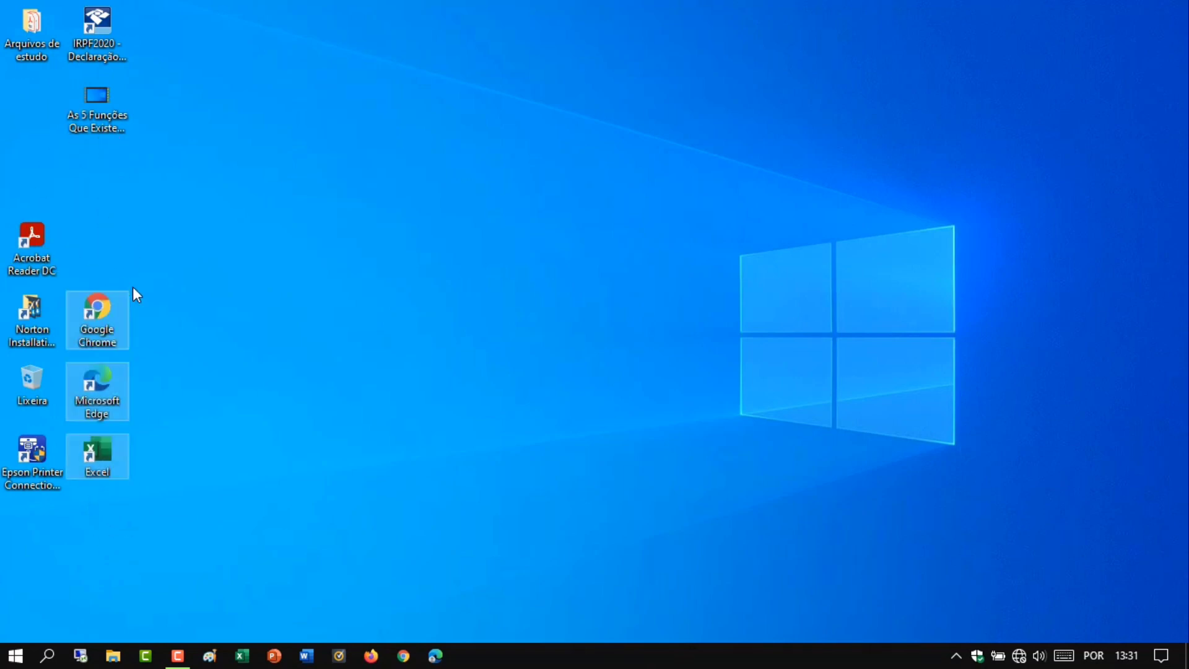
Step: Move the video file into the first column, then regroup Google Chrome and Microsoft Edge there with Excel below IRPF2020 in the second column
{"action": "left_click_drag", "start_coordinate": [99, 124], "coordinate": [3, 121]}
{"action": "left_click_drag", "start_coordinate": [69, 279], "coordinate": [200, 499]}
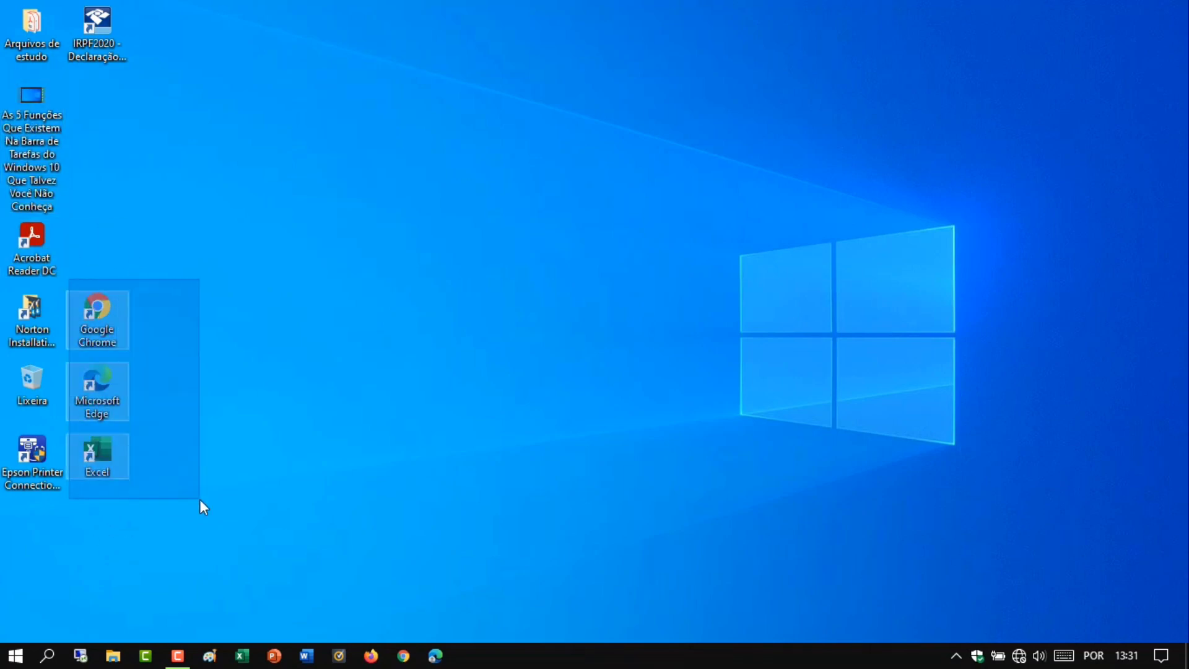
{"action": "left_click_drag", "start_coordinate": [109, 341], "coordinate": [161, 145]}
{"action": "left_click_drag", "start_coordinate": [81, 131], "coordinate": [62, 172]}
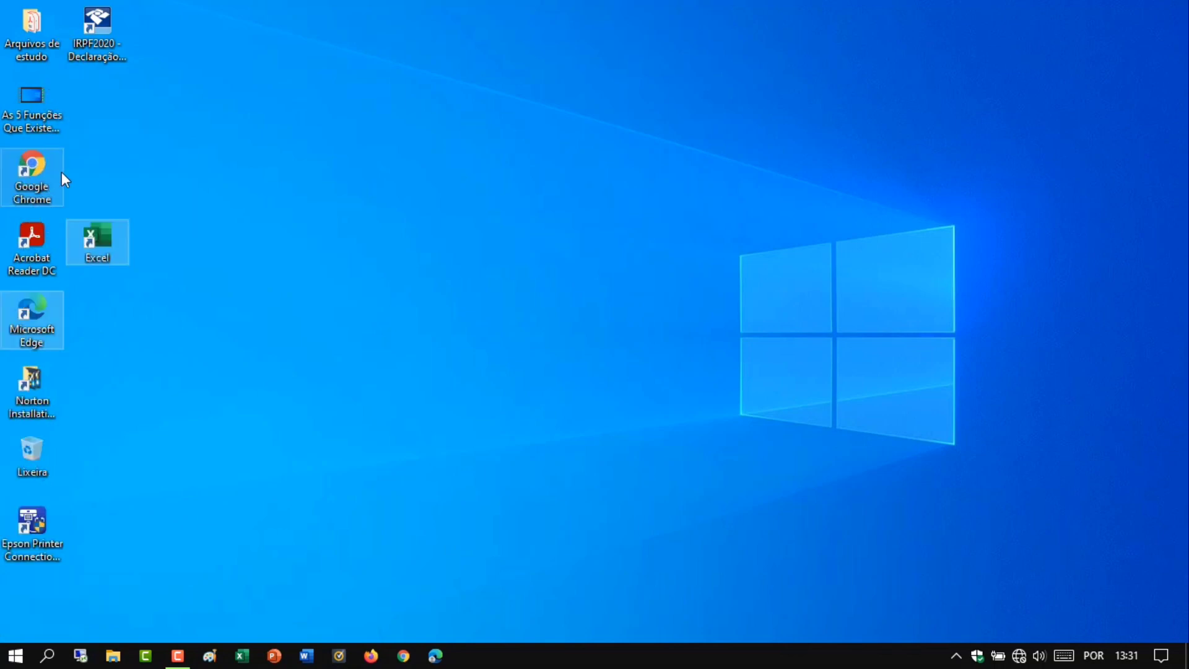
{"action": "left_click_drag", "start_coordinate": [107, 218], "coordinate": [106, 87]}
{"action": "left_click", "coordinate": [120, 102]}
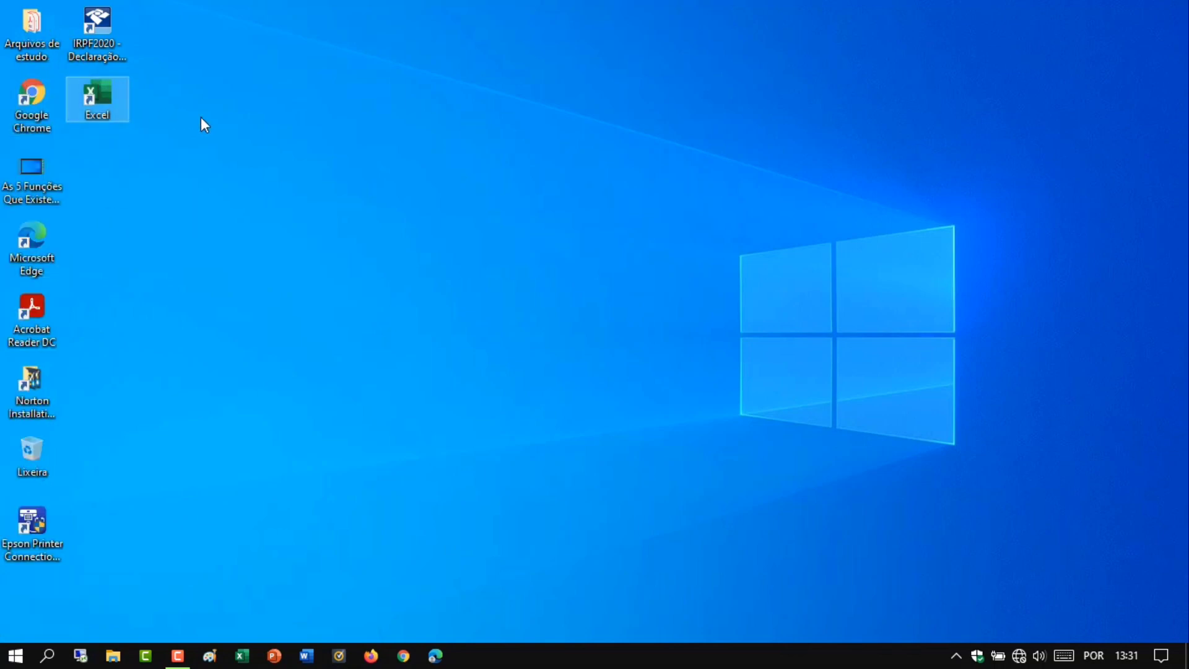
Step: Move the IRPF2020 shortcut to the end of the first icon column and Excel to the start of the second column
{"action": "left_click_drag", "start_coordinate": [111, 35], "coordinate": [32, 607]}
{"action": "left_click_drag", "start_coordinate": [99, 93], "coordinate": [103, 18]}
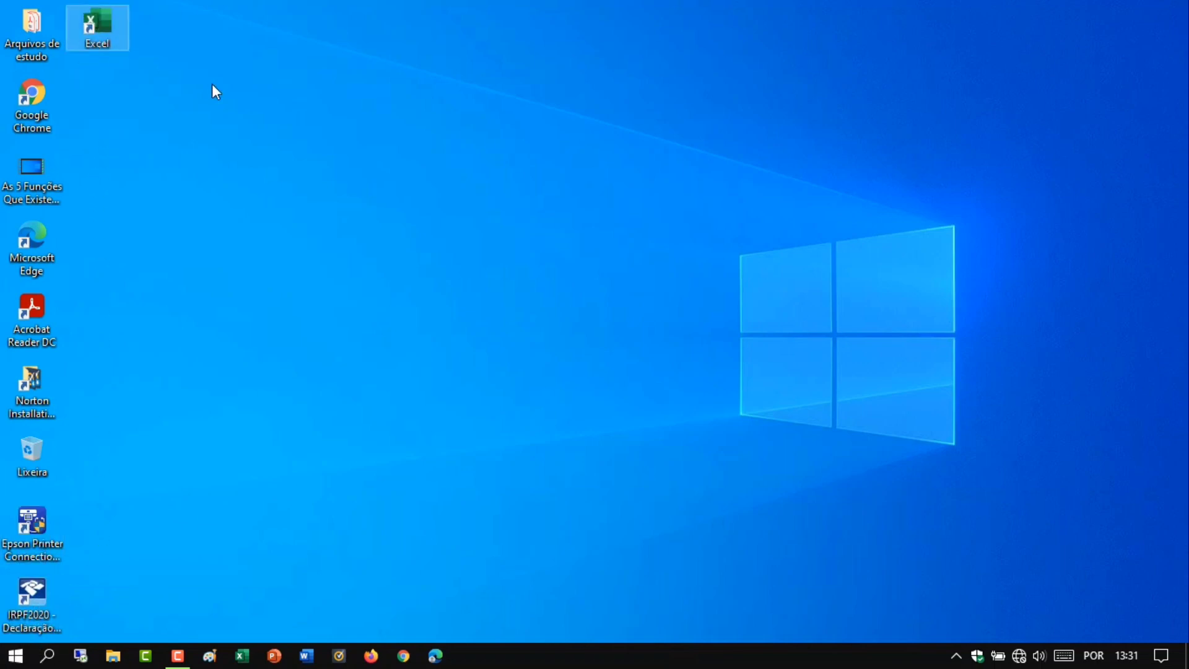
{"action": "left_click", "coordinate": [212, 84]}
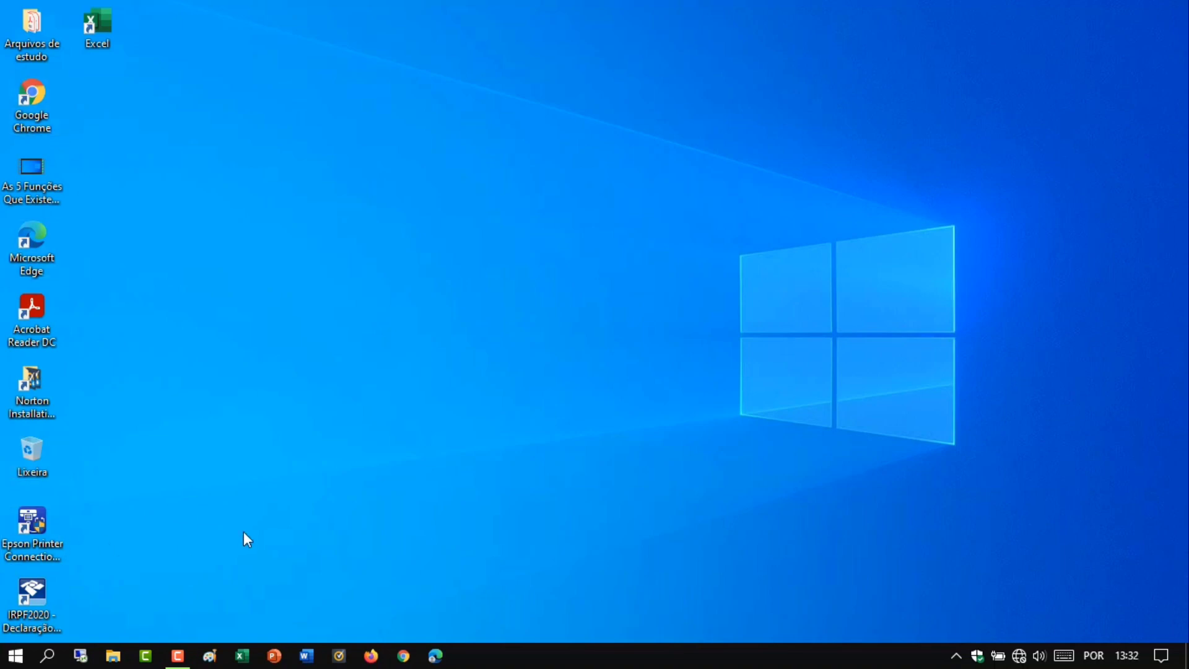
Step: Set the desktop icon size to medium ("Ícones médios") and place the Excel shortcut directly below IRPF2020 in the second column
{"action": "right_click", "coordinate": [292, 292]}
{"action": "mouse_move", "coordinate": [366, 325]}
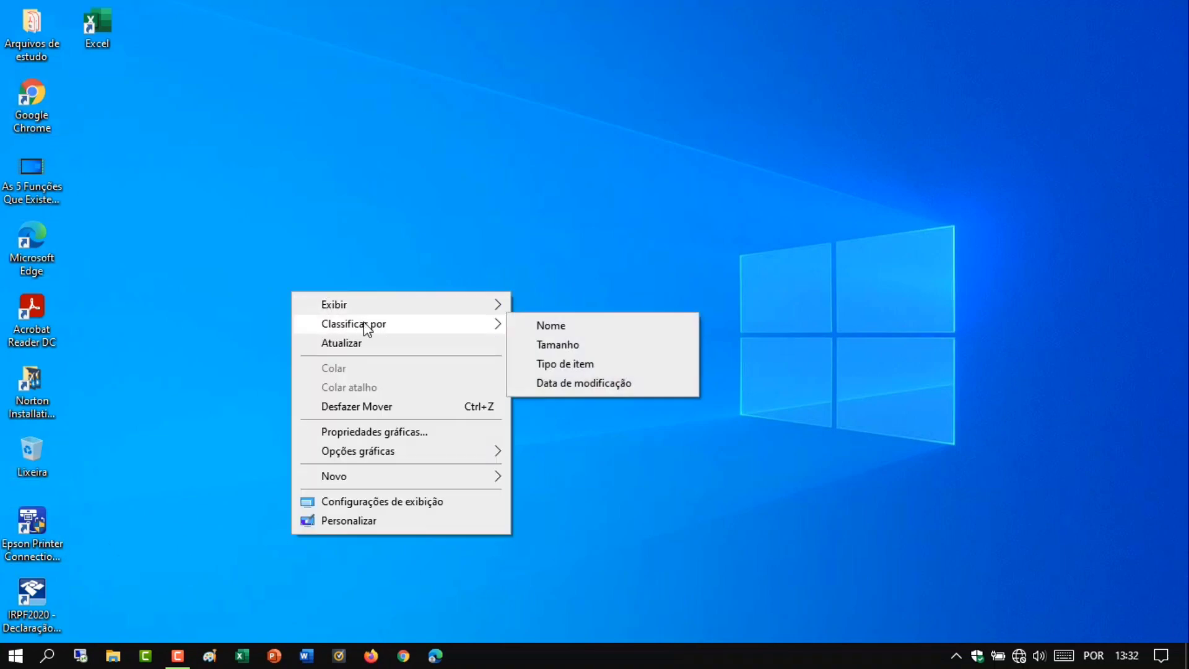
{"action": "mouse_move", "coordinate": [465, 313]}
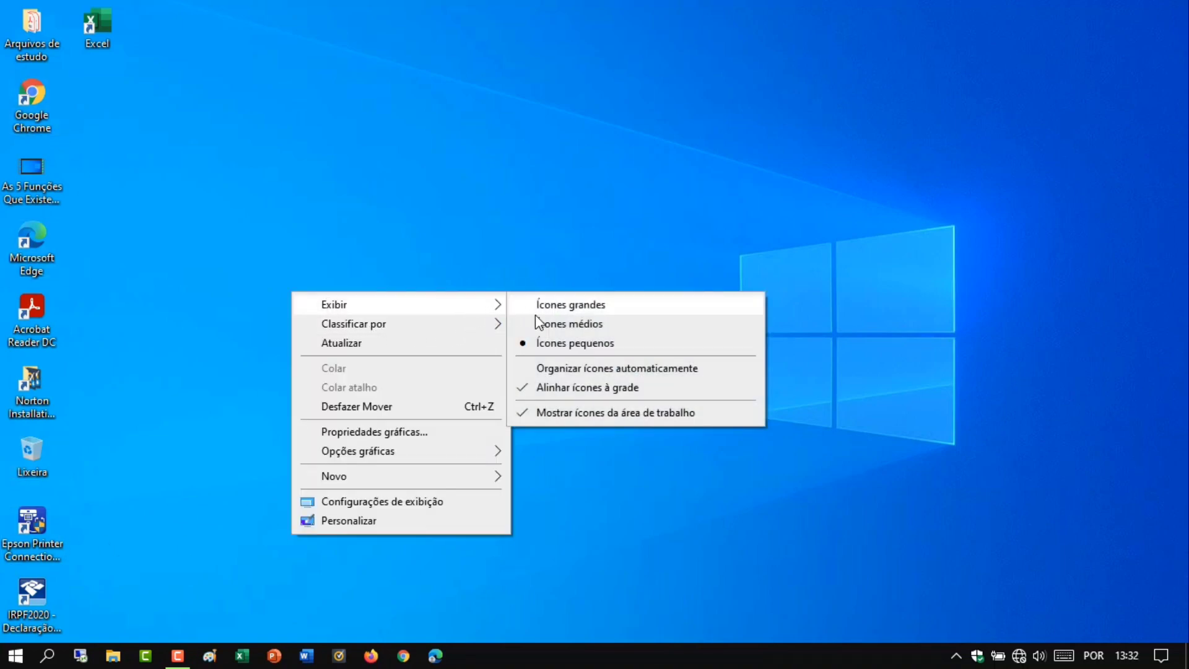
{"action": "left_click", "coordinate": [535, 322]}
{"action": "left_click_drag", "start_coordinate": [94, 281], "coordinate": [96, 204]}
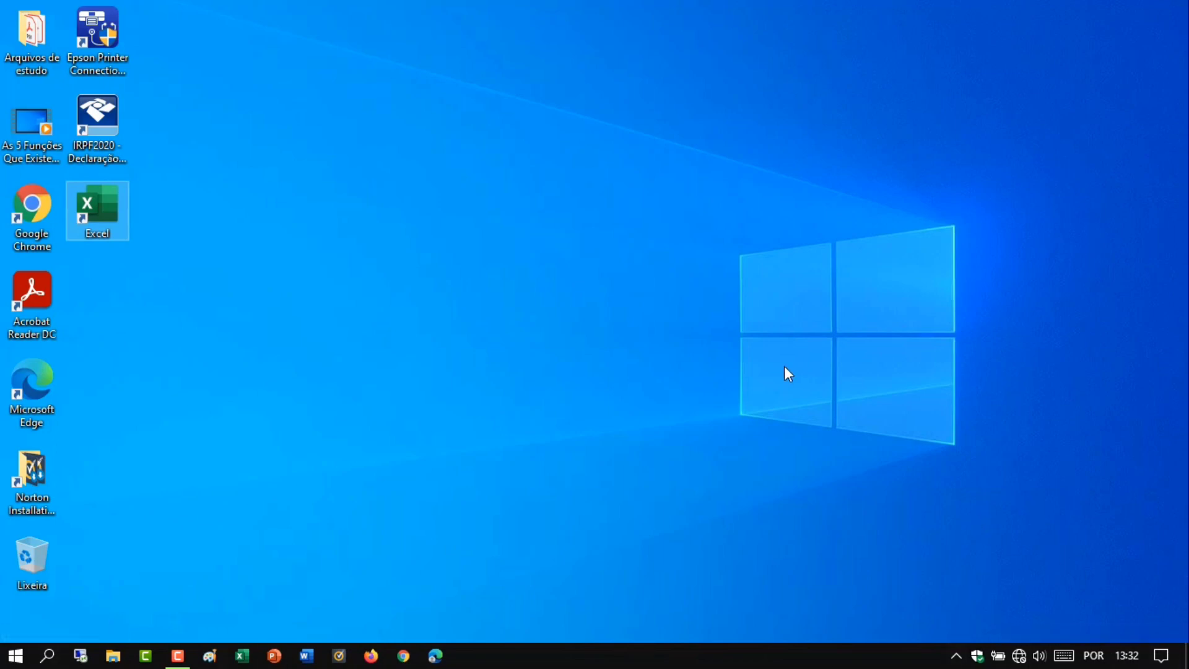
Step: Open the desktop's display settings at the scale and layout section ("Ajustar escala e layout")
{"action": "right_click", "coordinate": [659, 312]}
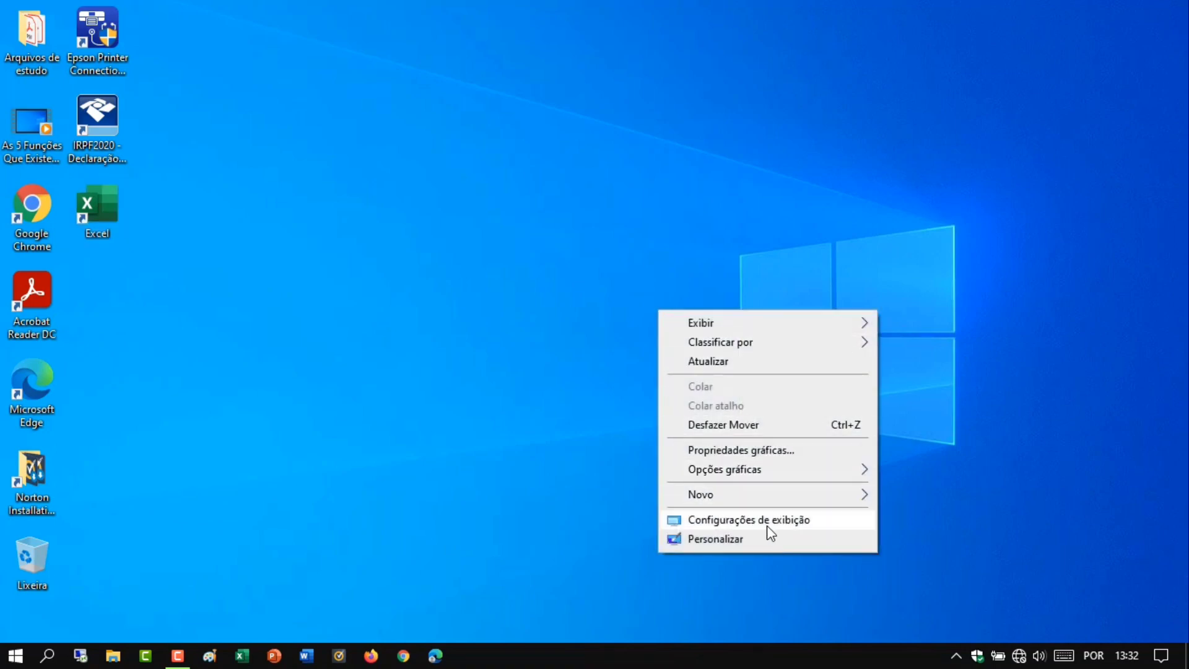
{"action": "left_click", "coordinate": [854, 522]}
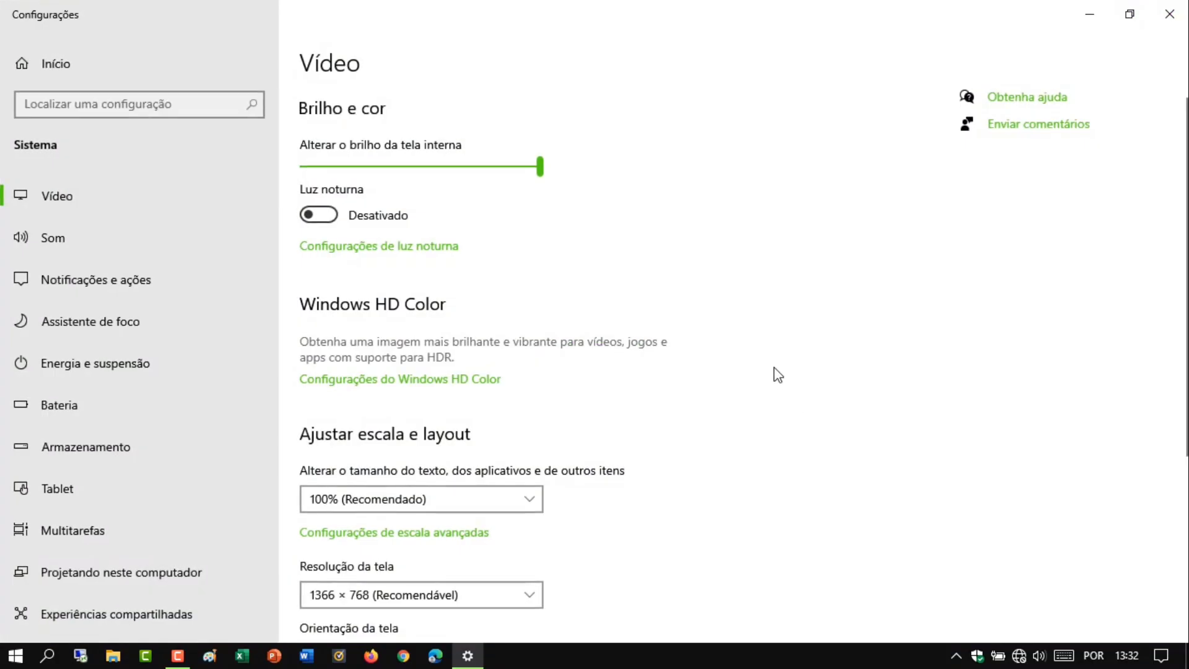
{"action": "scroll", "coordinate": [776, 371], "scroll_direction": "down", "scroll_amount": 3}
{"action": "scroll", "coordinate": [776, 372], "scroll_direction": "down", "scroll_amount": 2}
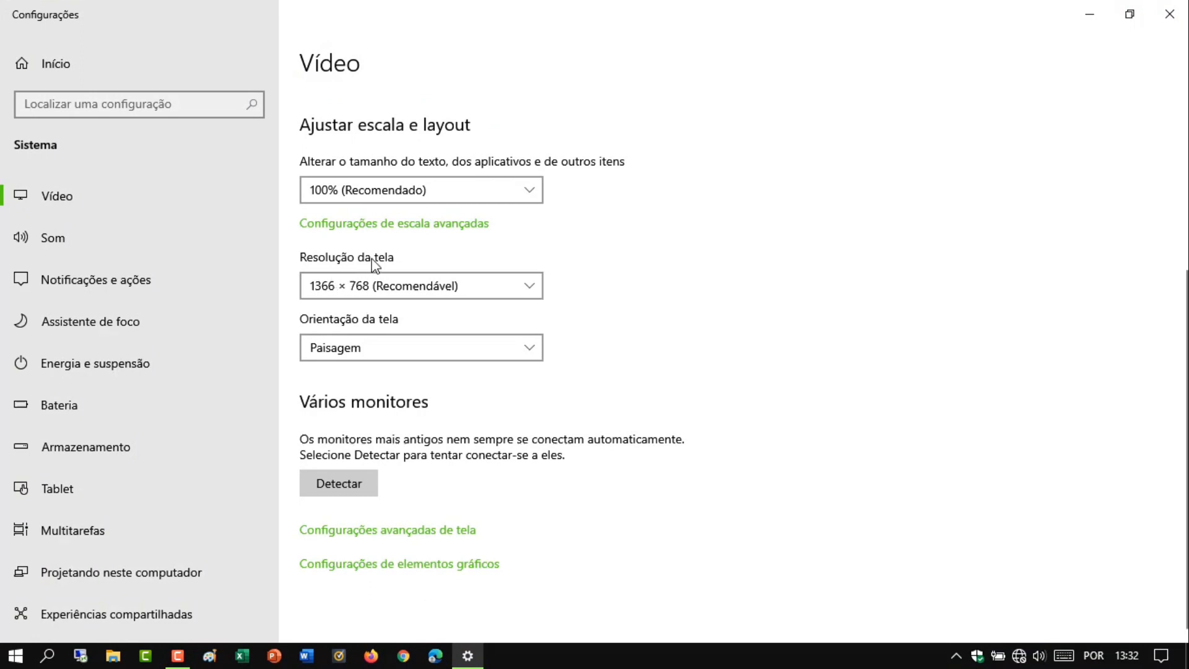
Step: Try the 1360 × 768 screen resolution and revert it
{"action": "left_click", "coordinate": [513, 289]}
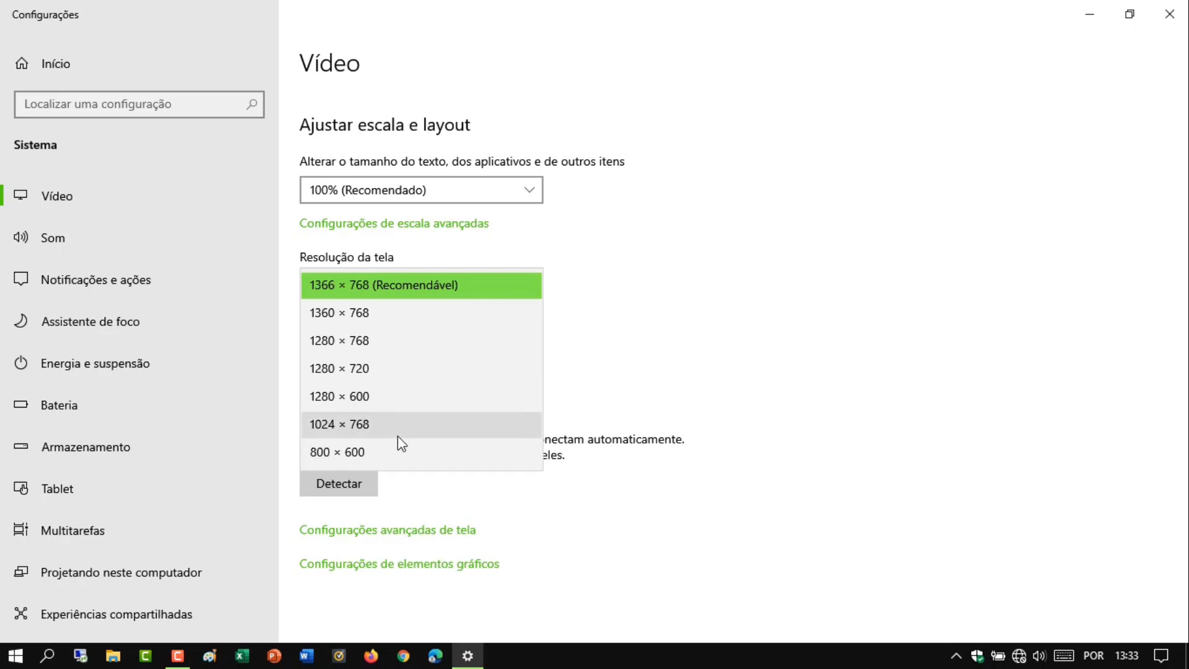
{"action": "left_click", "coordinate": [377, 313]}
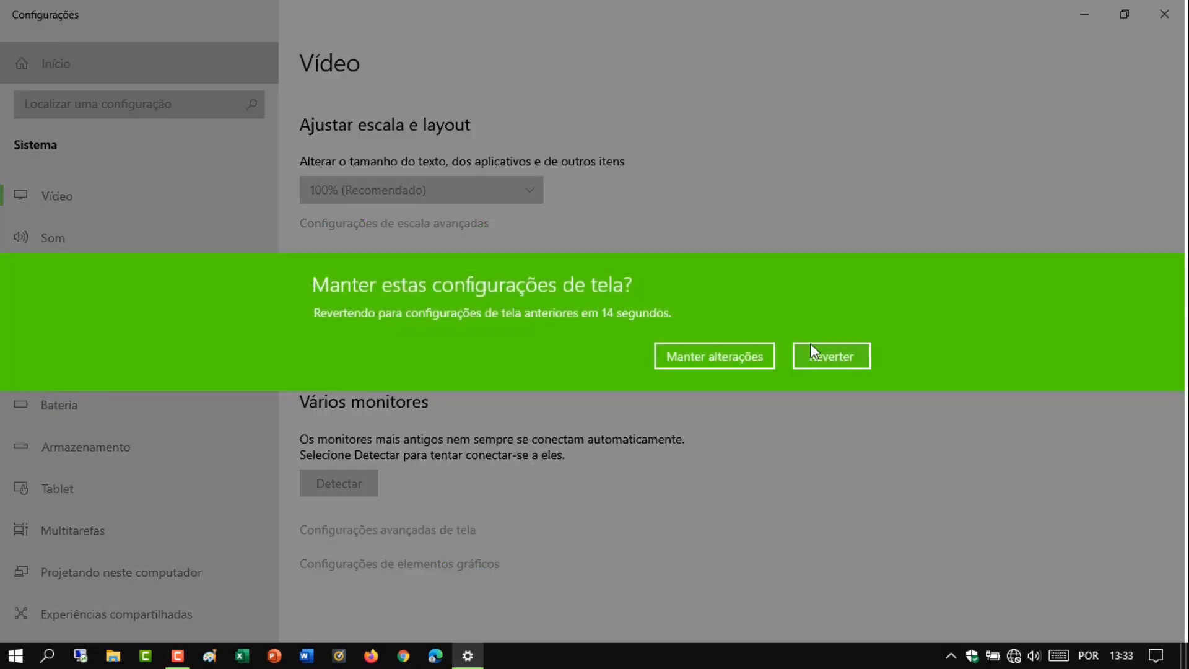
{"action": "left_click", "coordinate": [861, 353]}
Step: Try the 1280 × 768 screen resolution and revert it
{"action": "left_click", "coordinate": [370, 296]}
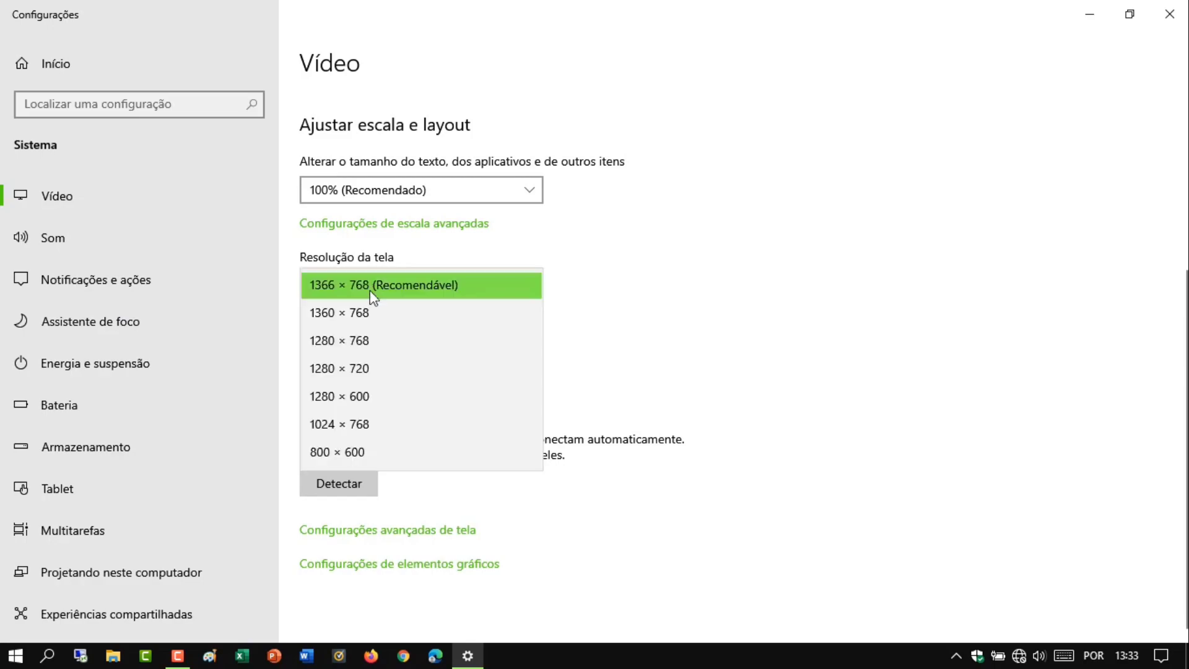
{"action": "left_click", "coordinate": [364, 340]}
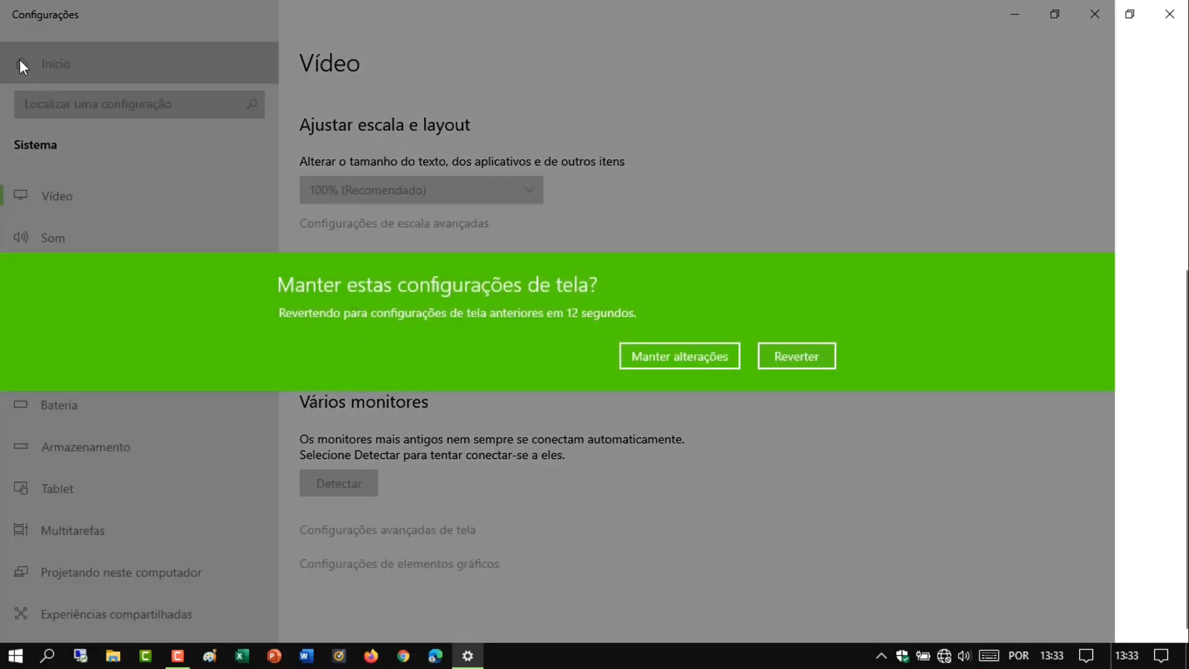
{"action": "left_click", "coordinate": [797, 356]}
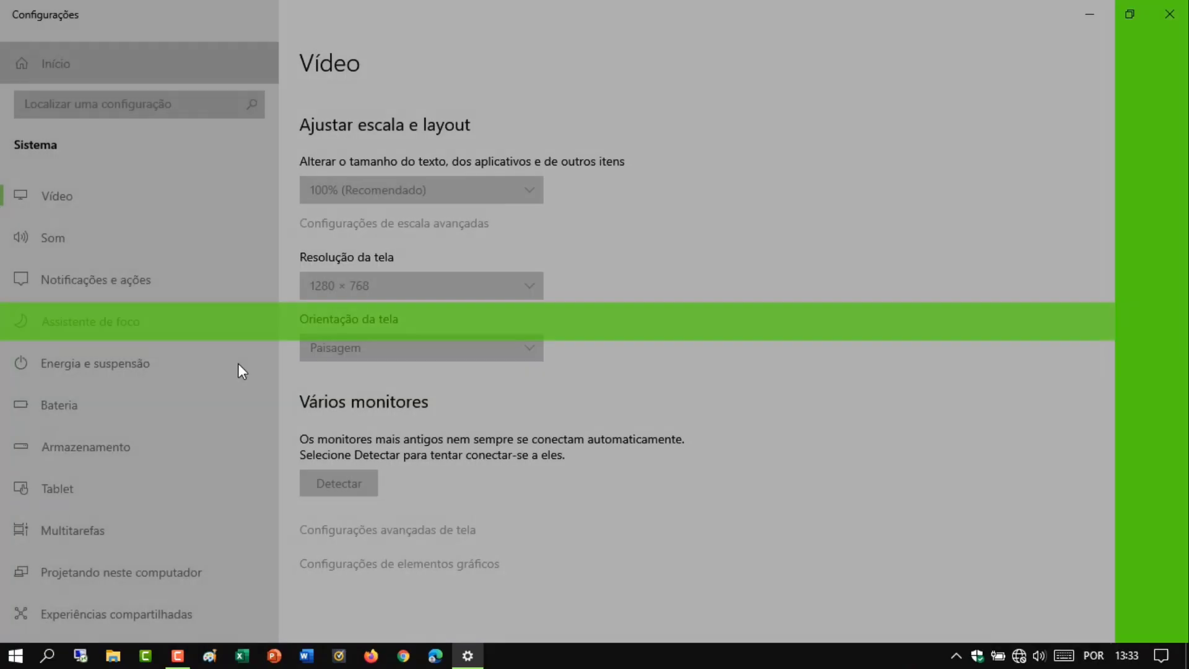
Step: Try the 1280 × 720 screen resolution and revert it
{"action": "left_click", "coordinate": [414, 291]}
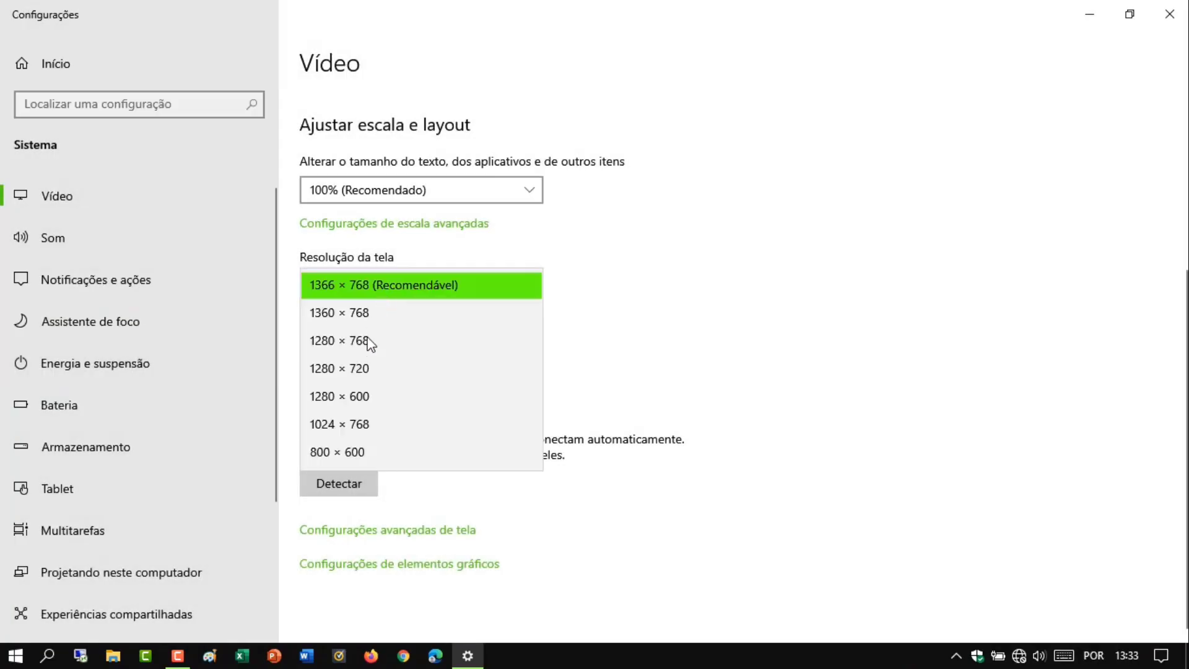
{"action": "left_click", "coordinate": [361, 372]}
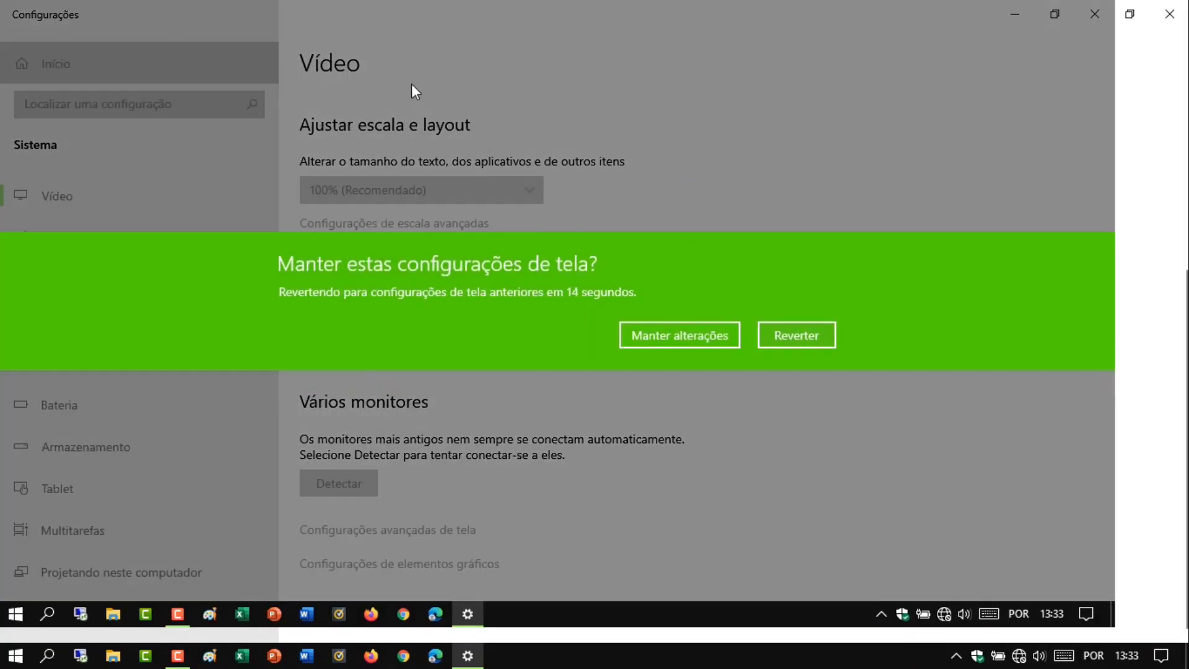
{"action": "left_click", "coordinate": [796, 335]}
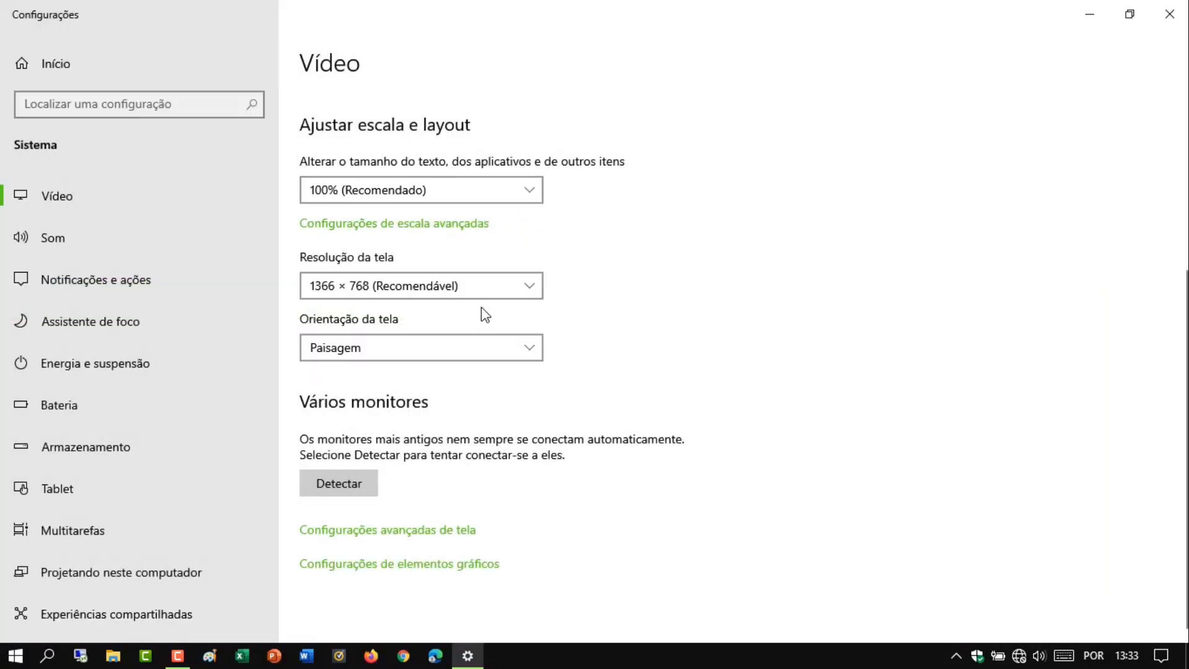
Step: Try the 1280 × 600 screen resolution and revert it
{"action": "left_click", "coordinate": [446, 292]}
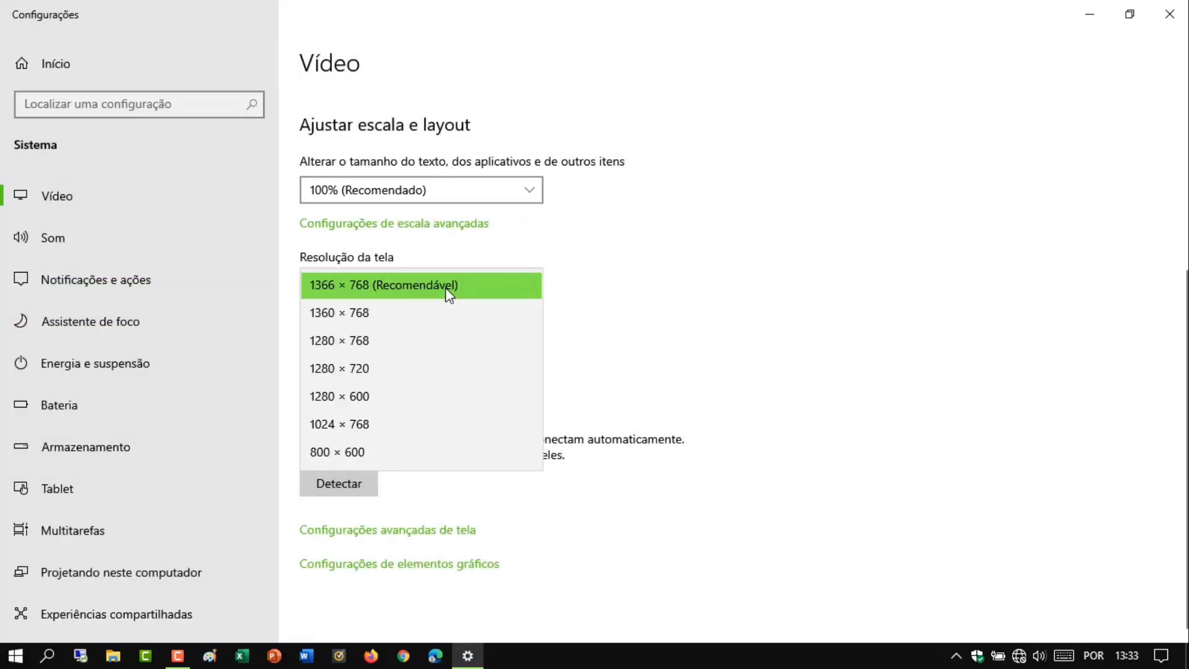
{"action": "left_click", "coordinate": [422, 396]}
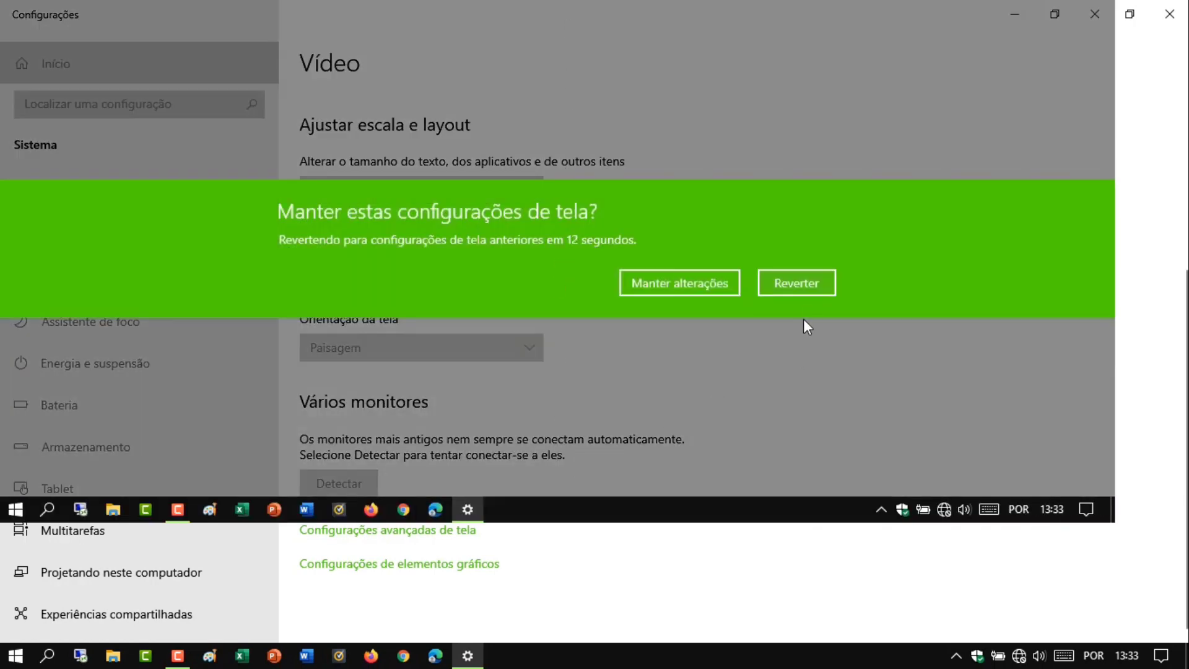
{"action": "left_click", "coordinate": [807, 286]}
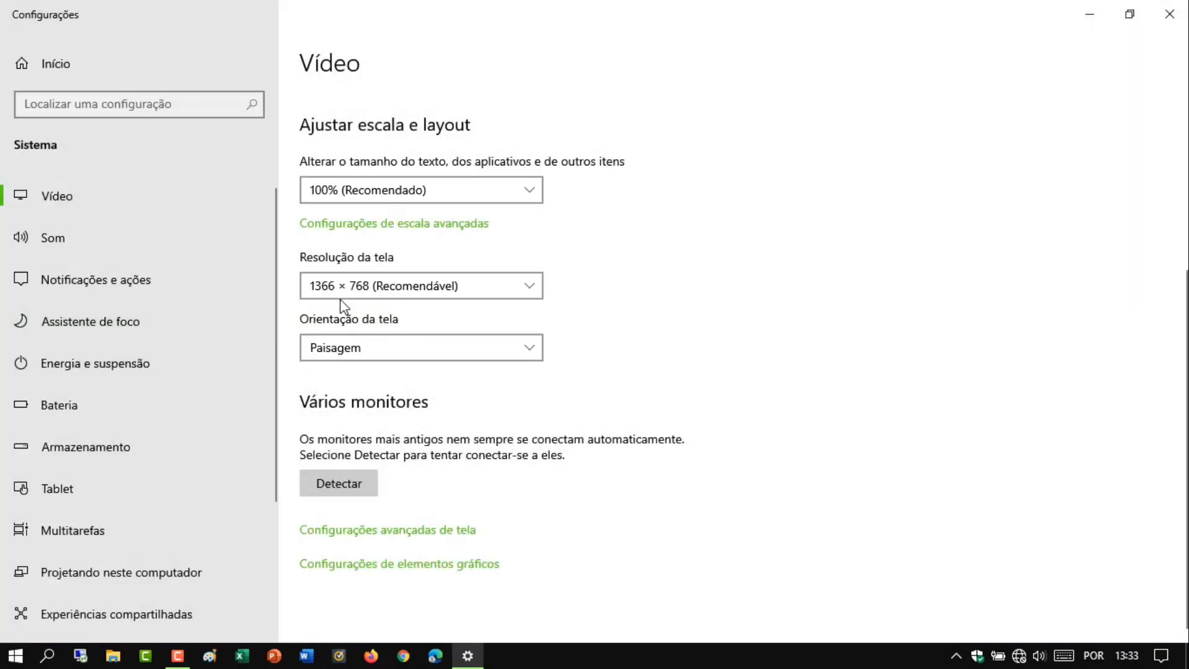
Step: Review the available screen resolutions without changing the selection, and close the display settings
{"action": "left_click", "coordinate": [348, 287]}
{"action": "left_click", "coordinate": [435, 291]}
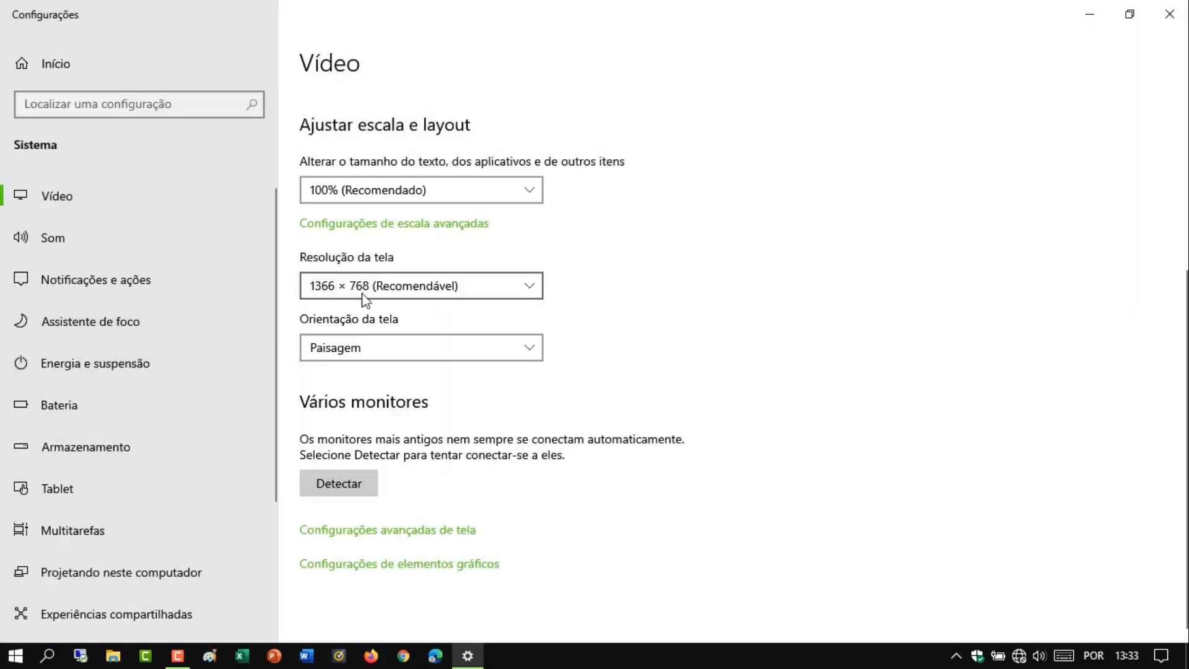
{"action": "left_click", "coordinate": [492, 288]}
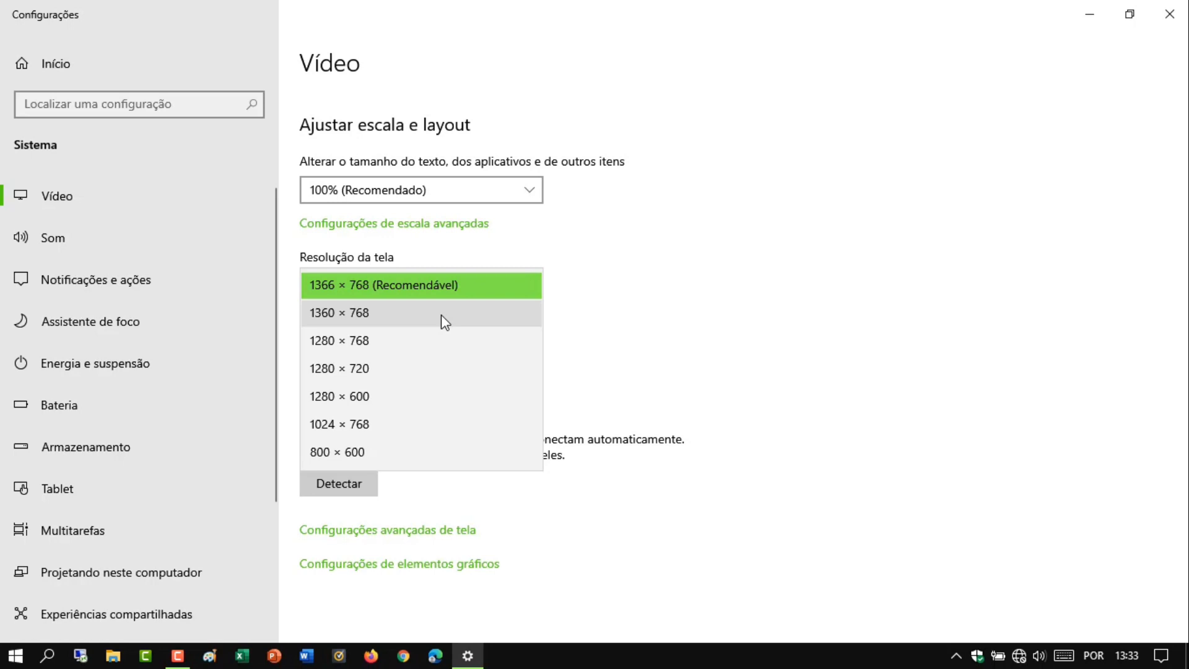
{"action": "left_click", "coordinate": [651, 273]}
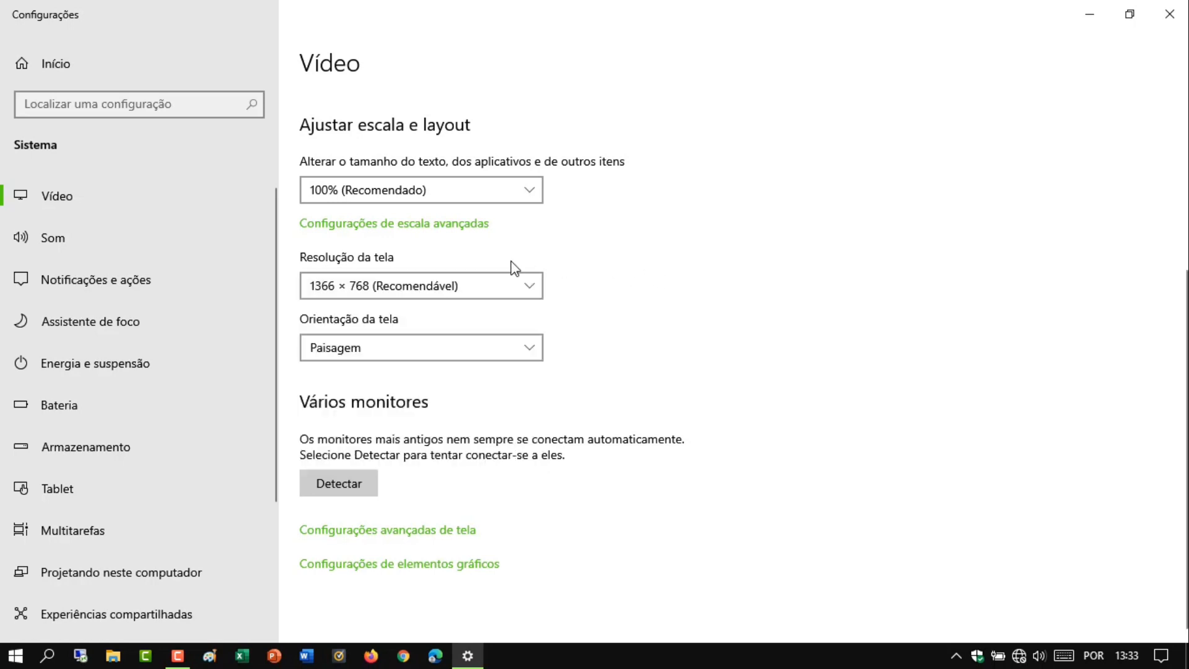
{"action": "left_click", "coordinate": [455, 288]}
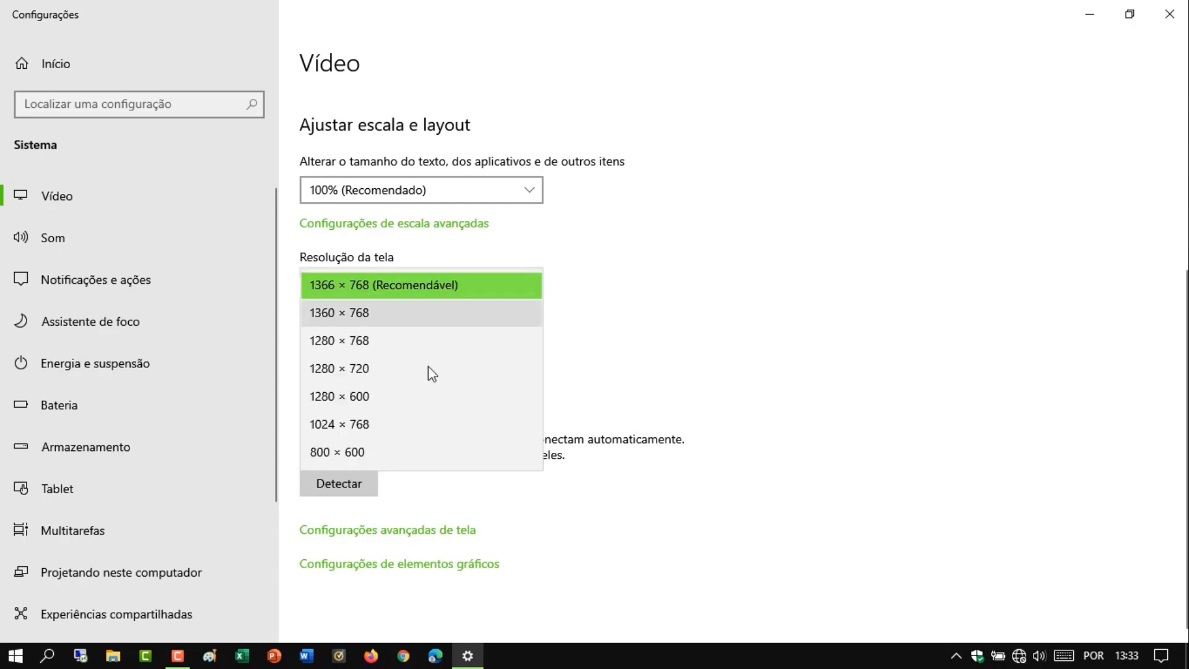
{"action": "left_click", "coordinate": [824, 278]}
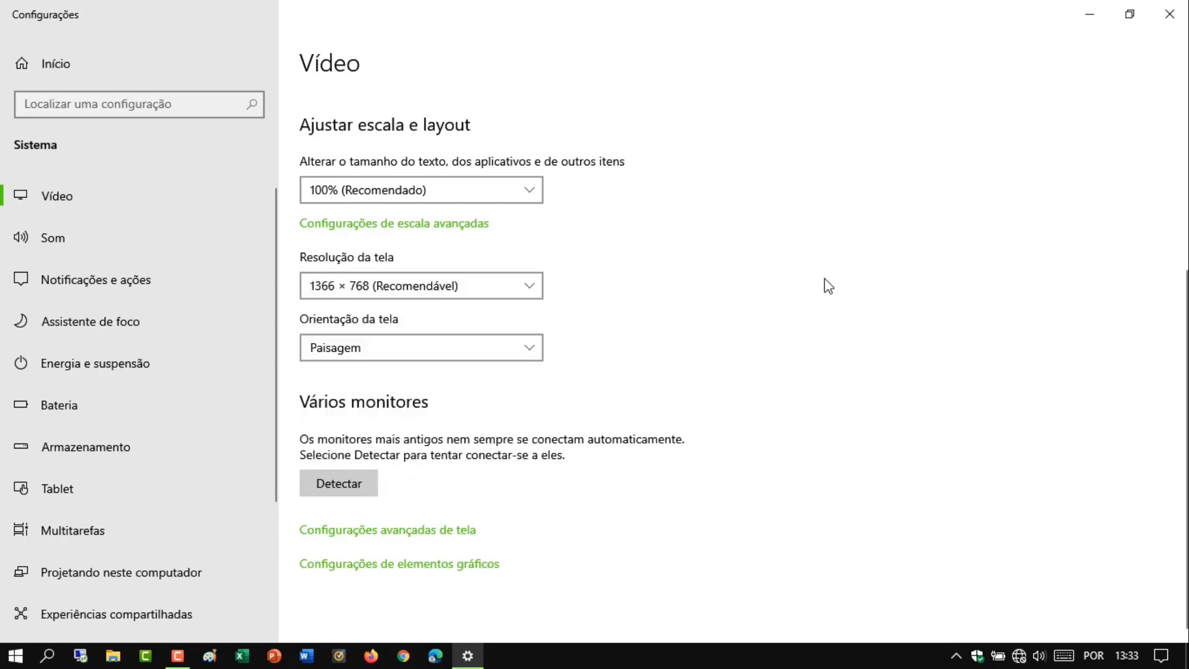
{"action": "left_click", "coordinate": [1169, 13]}
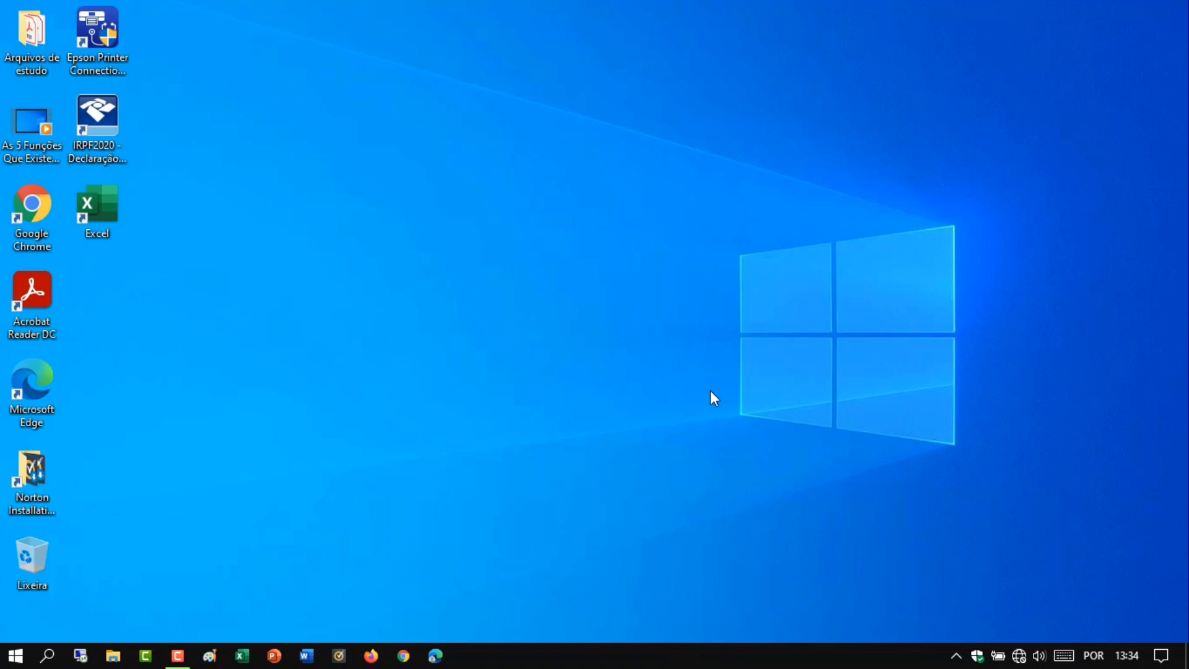
Step: Open the desktop personalization settings, review the background types and keep Imagem selected
{"action": "right_click", "coordinate": [586, 335]}
{"action": "left_click", "coordinate": [521, 310]}
{"action": "right_click", "coordinate": [521, 311]}
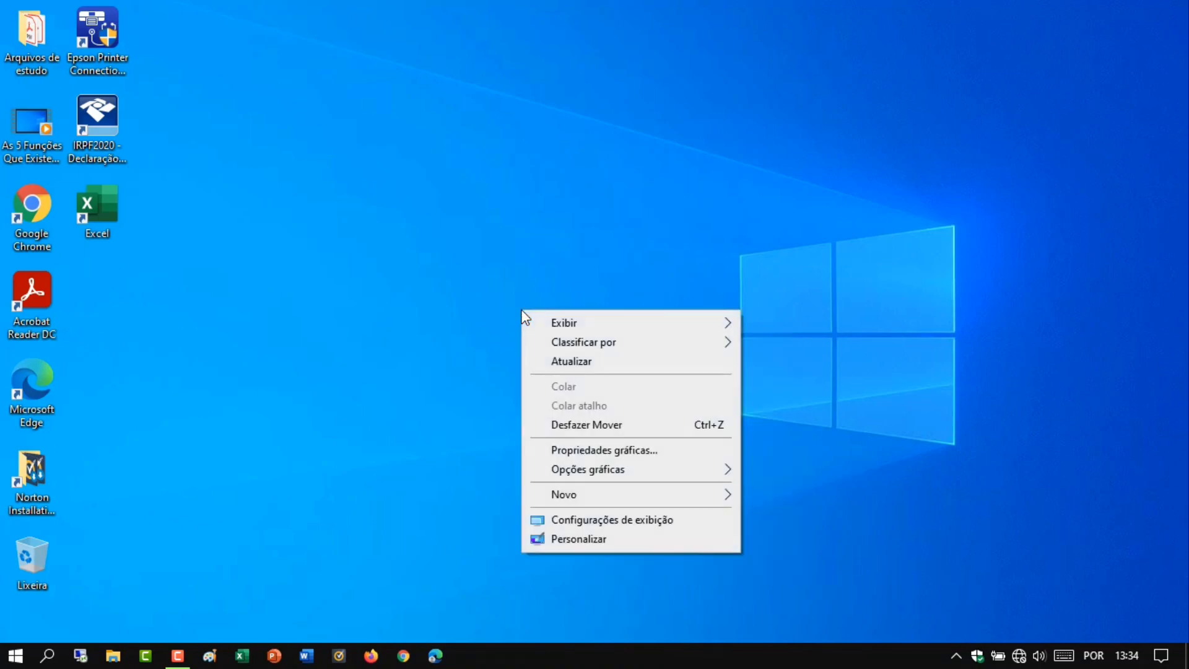
{"action": "left_click", "coordinate": [603, 538]}
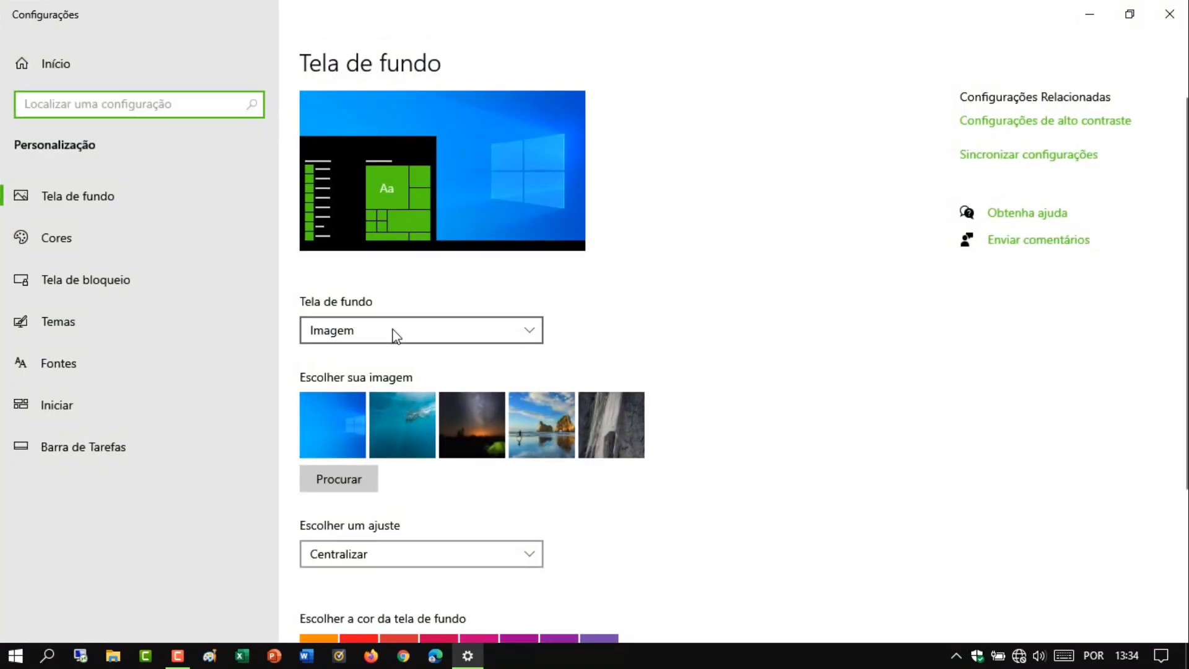
{"action": "left_click", "coordinate": [397, 335]}
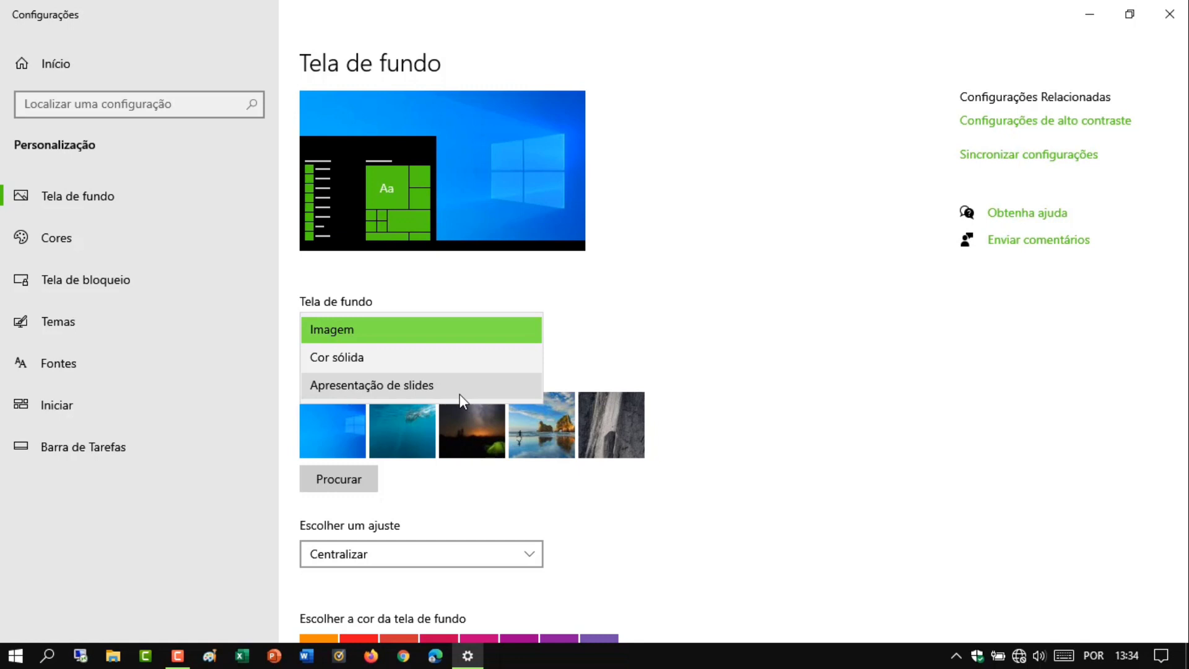
{"action": "left_click", "coordinate": [433, 329]}
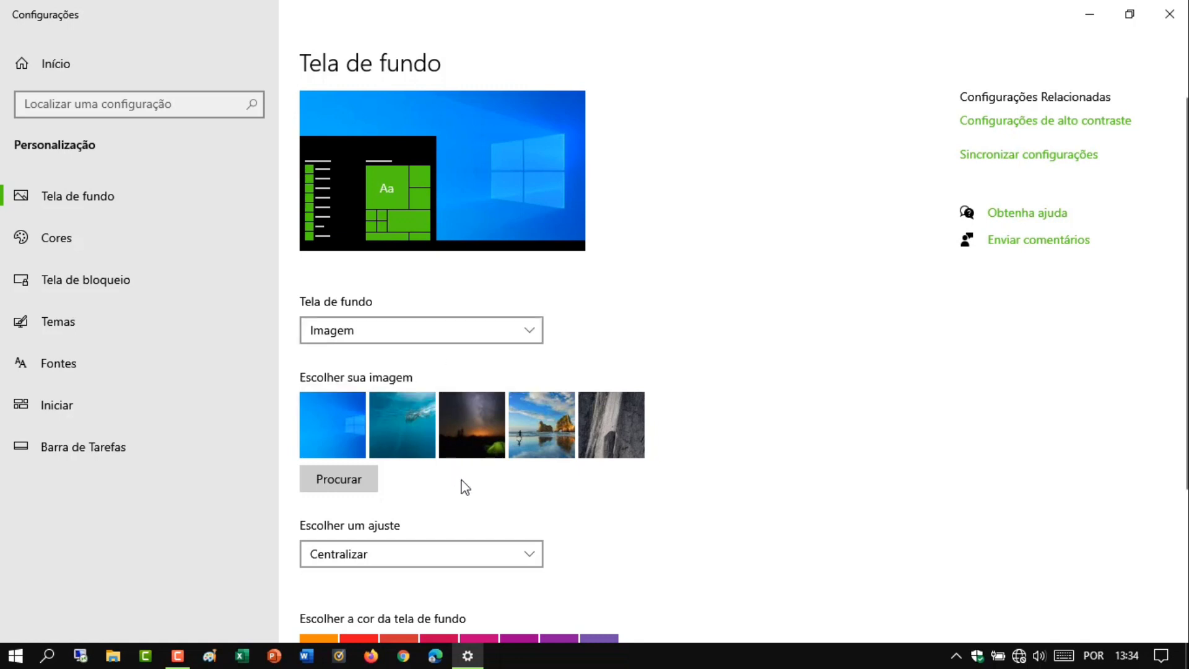
Step: Try the underwater swimmer picture as the wallpaper, view it on the desktop and return to the background settings
{"action": "left_click", "coordinate": [415, 419]}
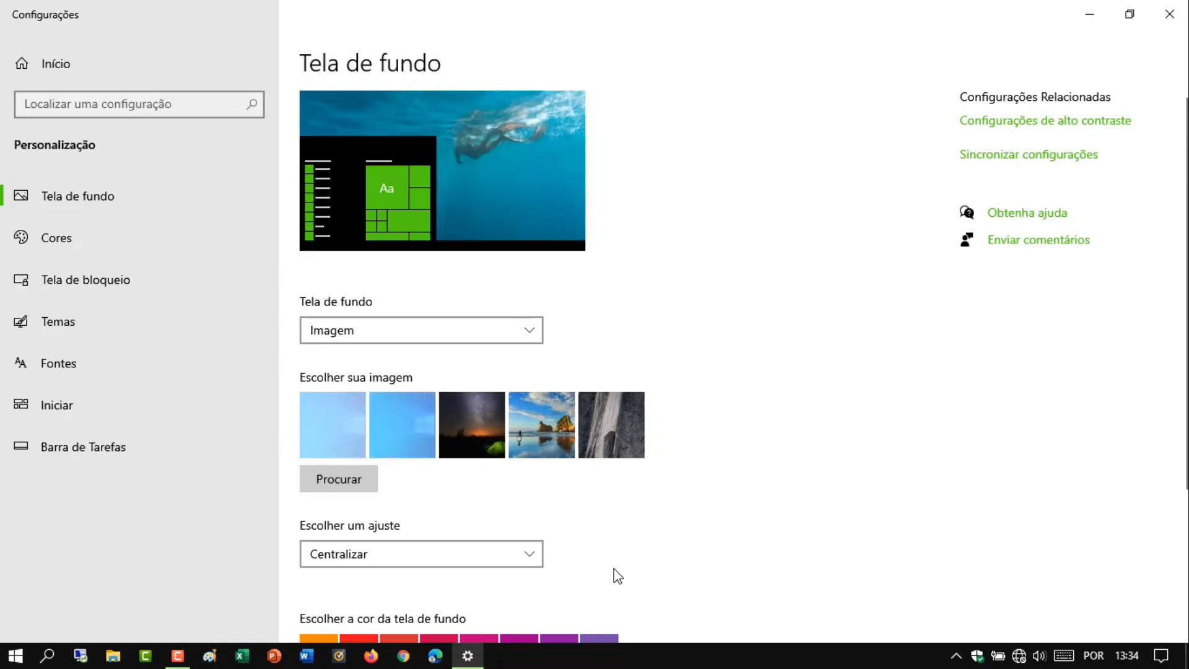
{"action": "left_click", "coordinate": [1090, 14]}
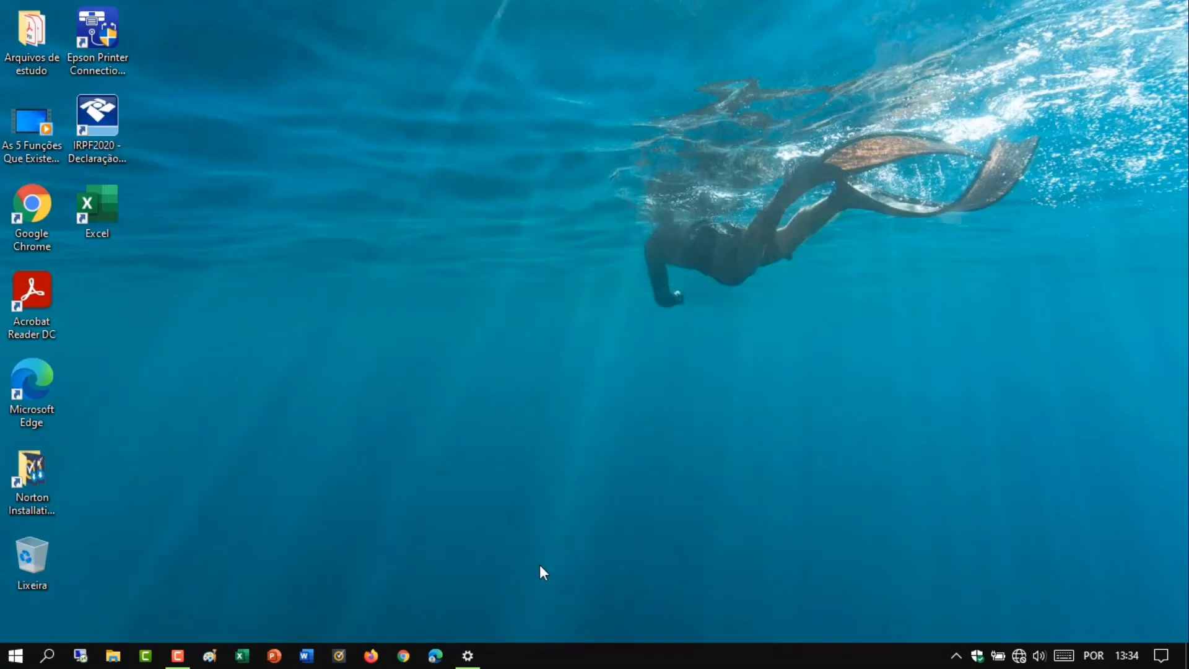
{"action": "left_click", "coordinate": [468, 655]}
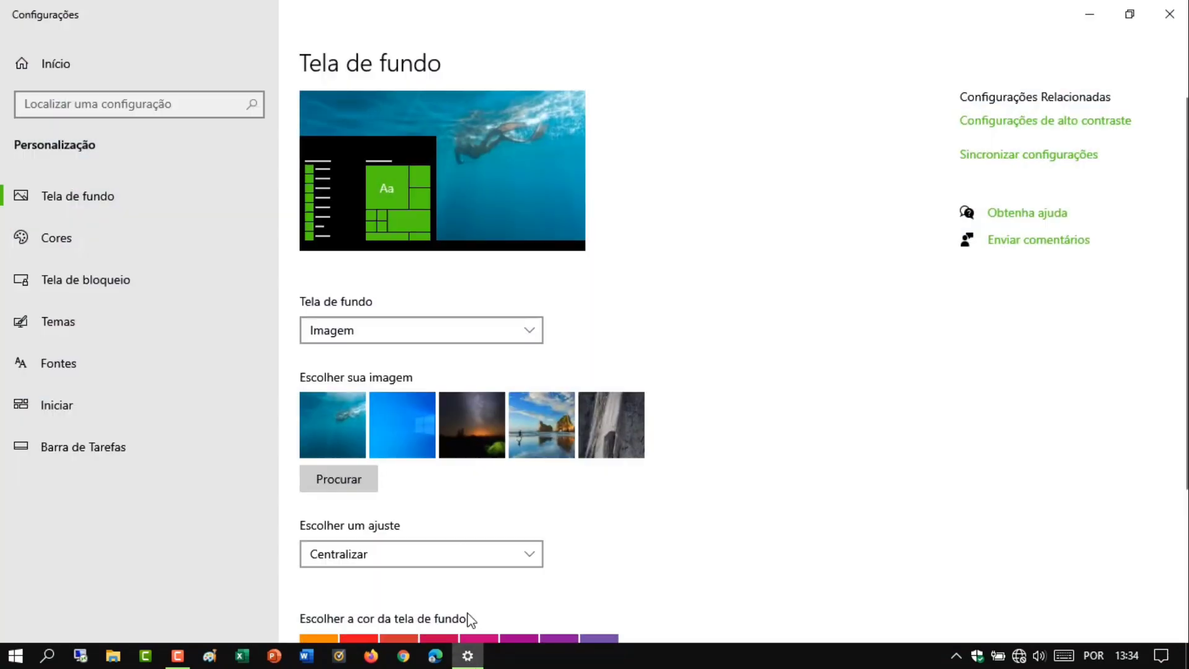
Step: Try the starry night sky picture as the wallpaper, view it on the desktop and return to the background settings
{"action": "left_click", "coordinate": [480, 440]}
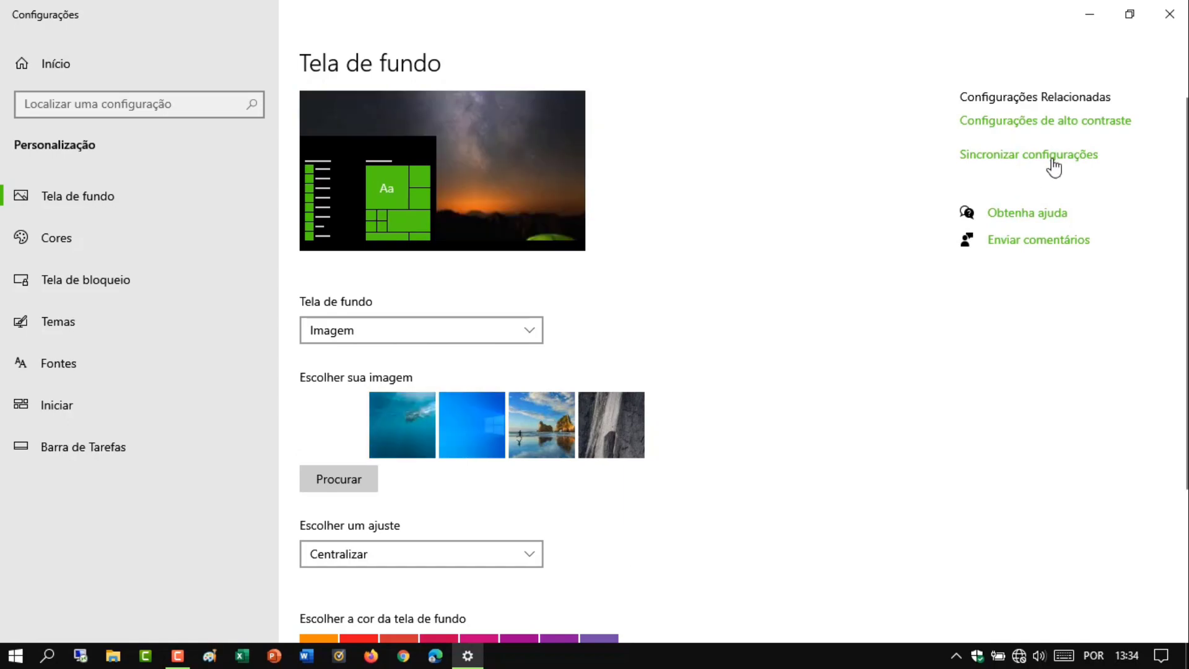
{"action": "left_click", "coordinate": [1089, 15]}
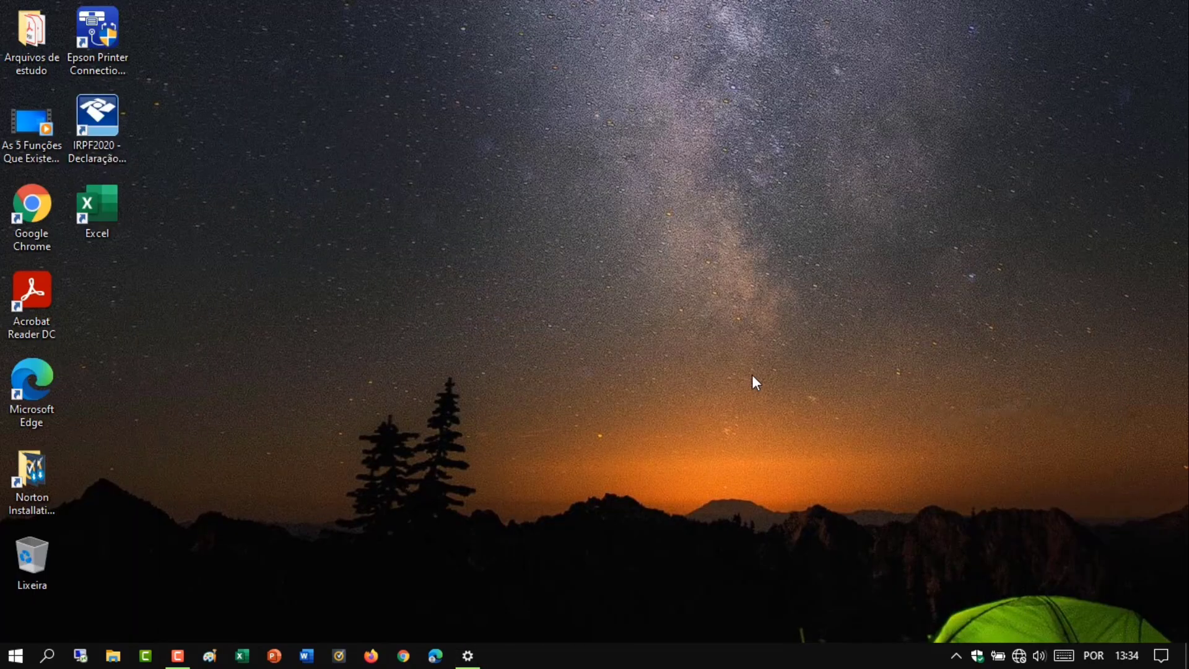
{"action": "left_click", "coordinate": [474, 661]}
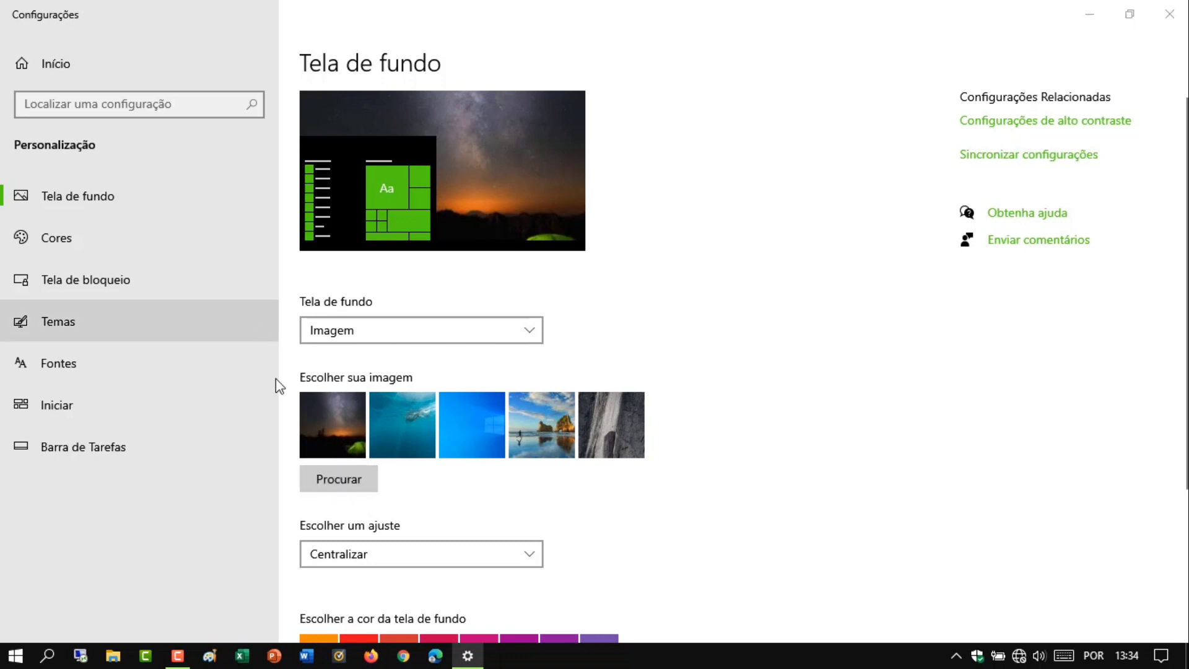
Step: Look at the option to browse for a custom picture, cancel it, and set the beach rocks picture as the wallpaper instead
{"action": "left_click", "coordinate": [342, 476]}
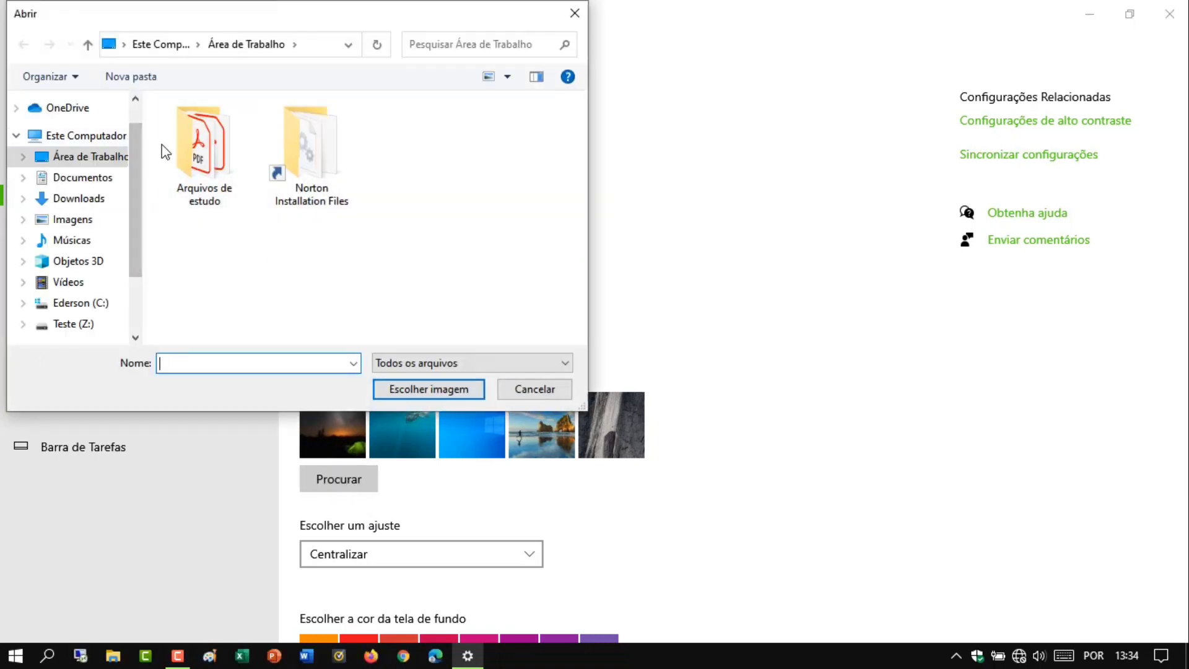
{"action": "left_click", "coordinate": [553, 394]}
{"action": "scroll", "coordinate": [448, 513], "scroll_direction": "down", "scroll_amount": 2}
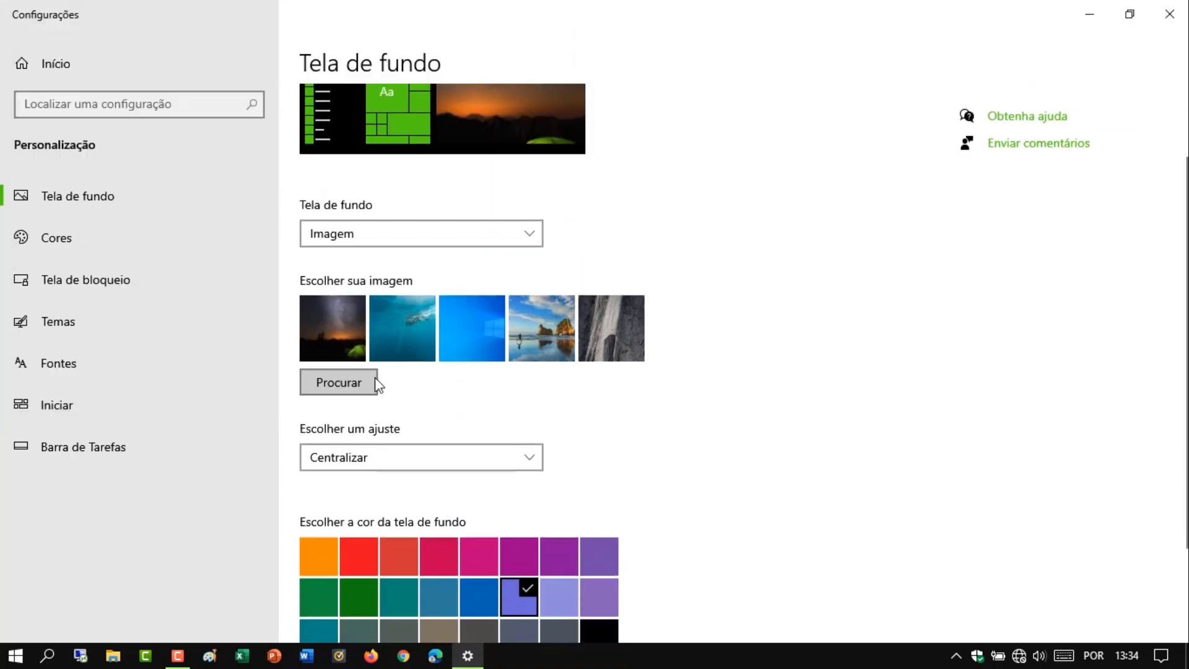
{"action": "left_click", "coordinate": [541, 320]}
{"action": "left_click", "coordinate": [1088, 14]}
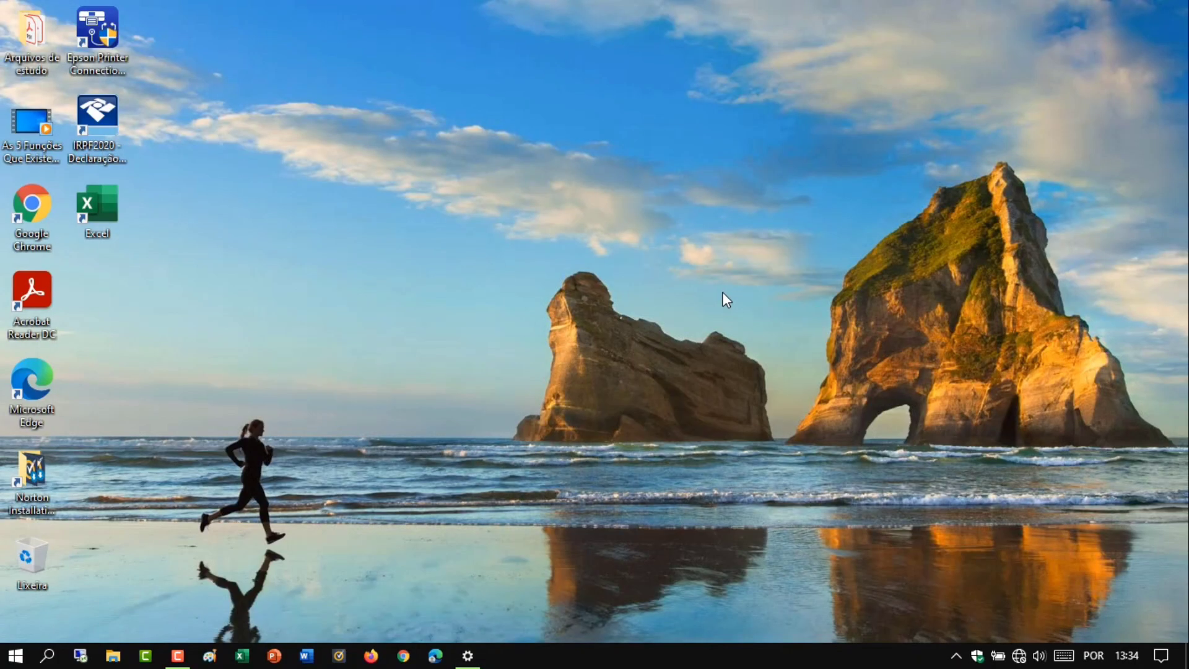
{"action": "left_click", "coordinate": [467, 656]}
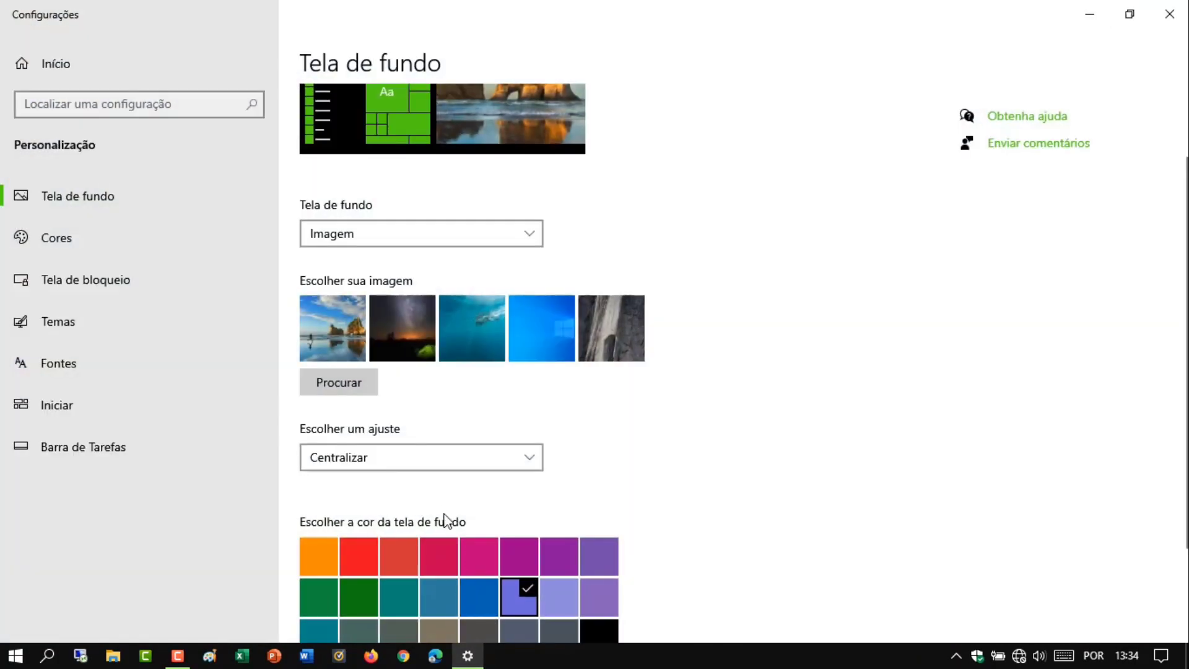
Step: Try the Ajustar and Lado a lado fits for the wallpaper, and check the tiled fit on the desktop
{"action": "left_click", "coordinate": [413, 461]}
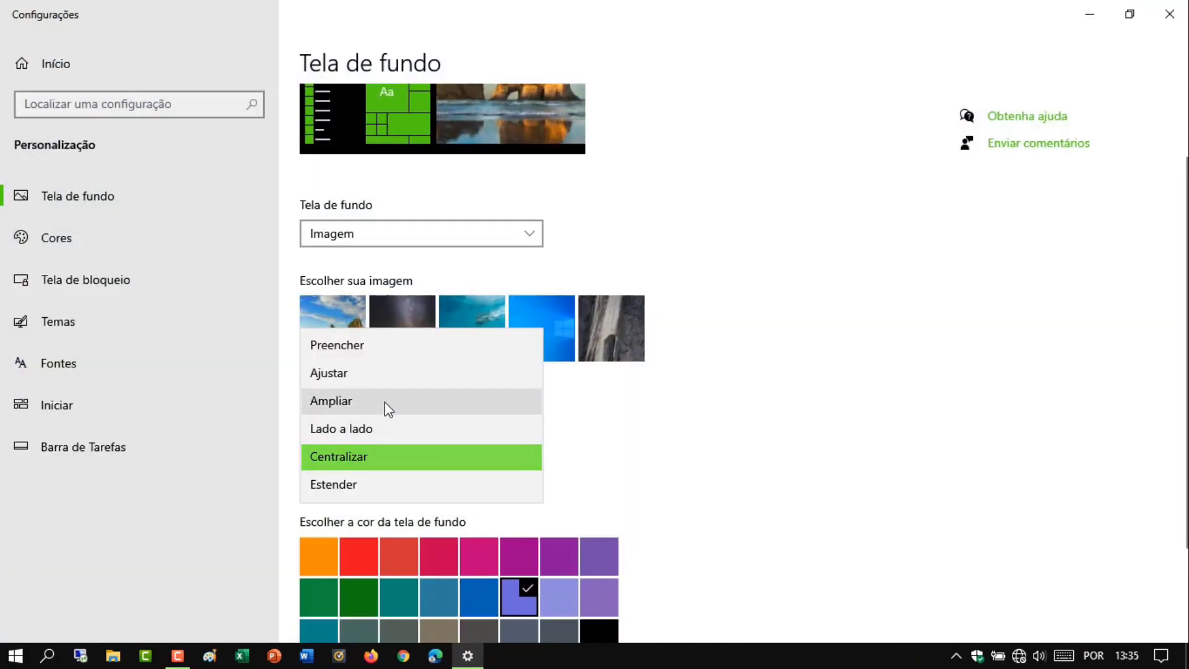
{"action": "left_click", "coordinate": [386, 374]}
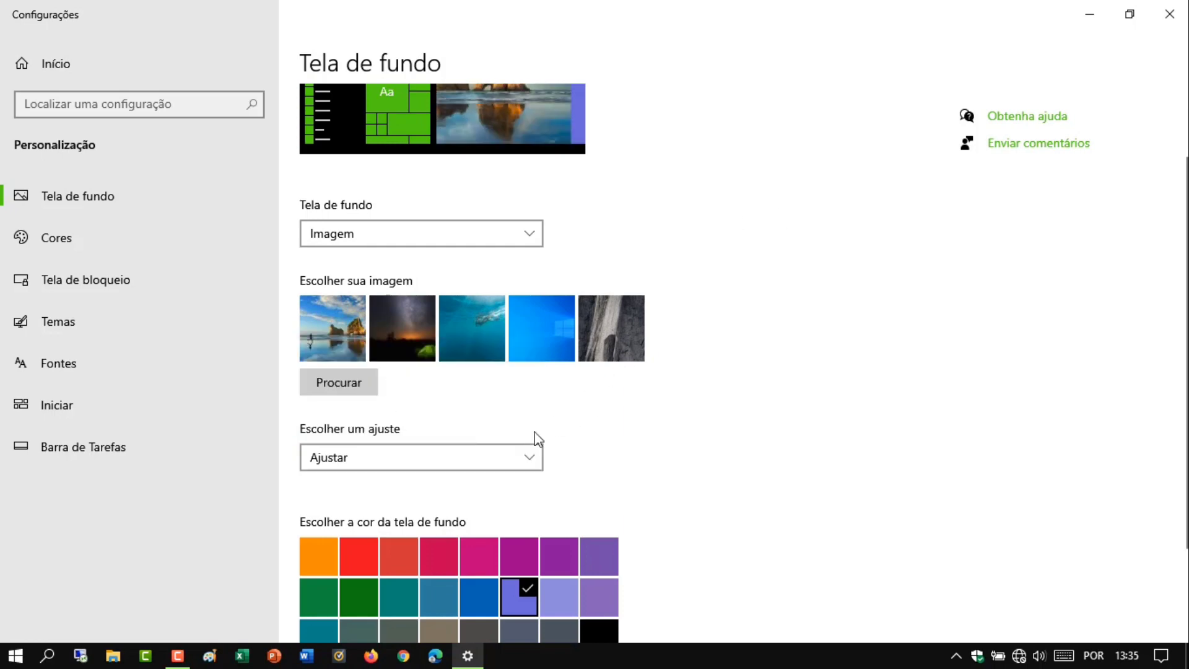
{"action": "left_click", "coordinate": [486, 444]}
{"action": "left_click", "coordinate": [404, 512]}
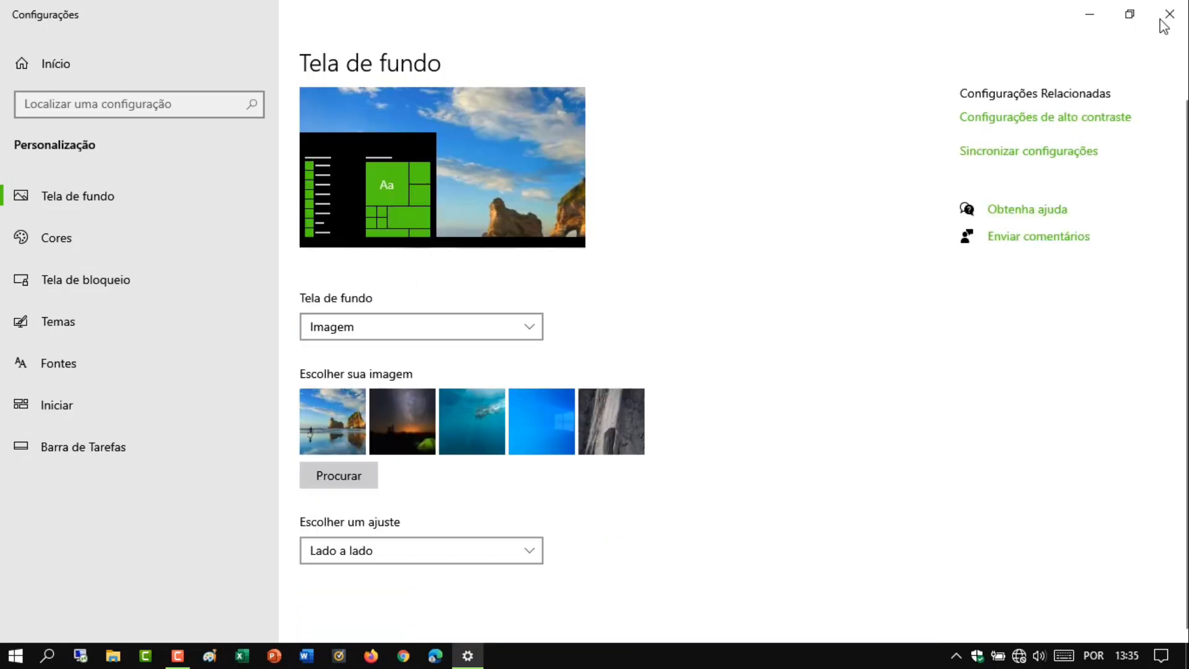
{"action": "left_click", "coordinate": [1090, 14]}
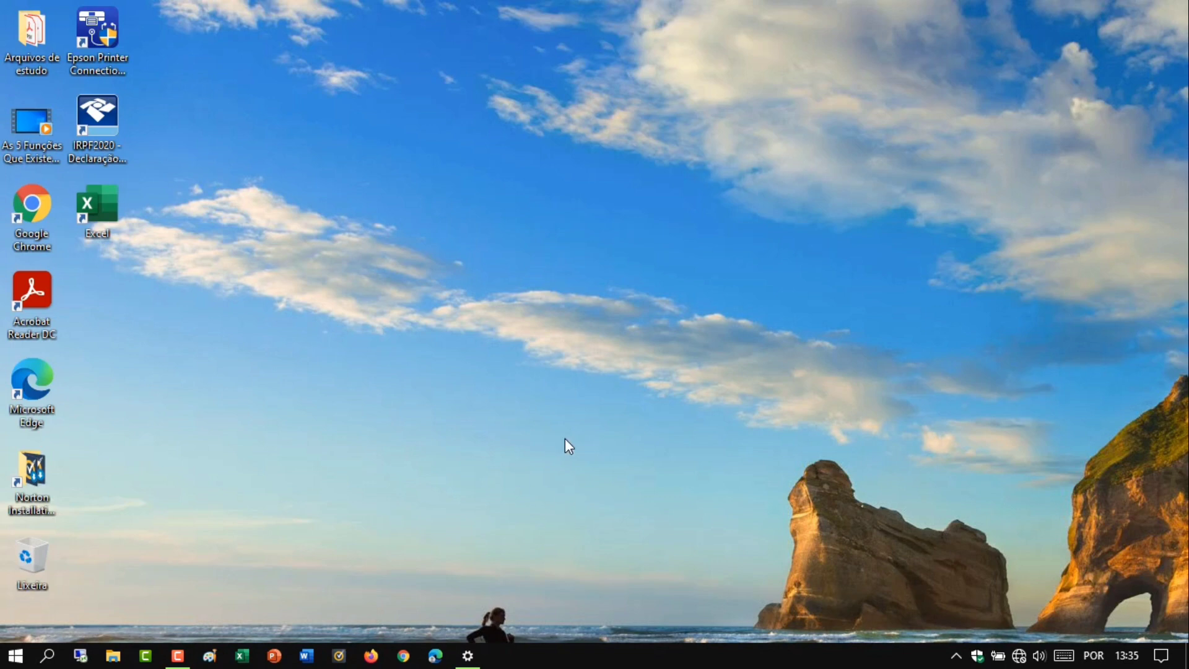
{"action": "left_click", "coordinate": [468, 654]}
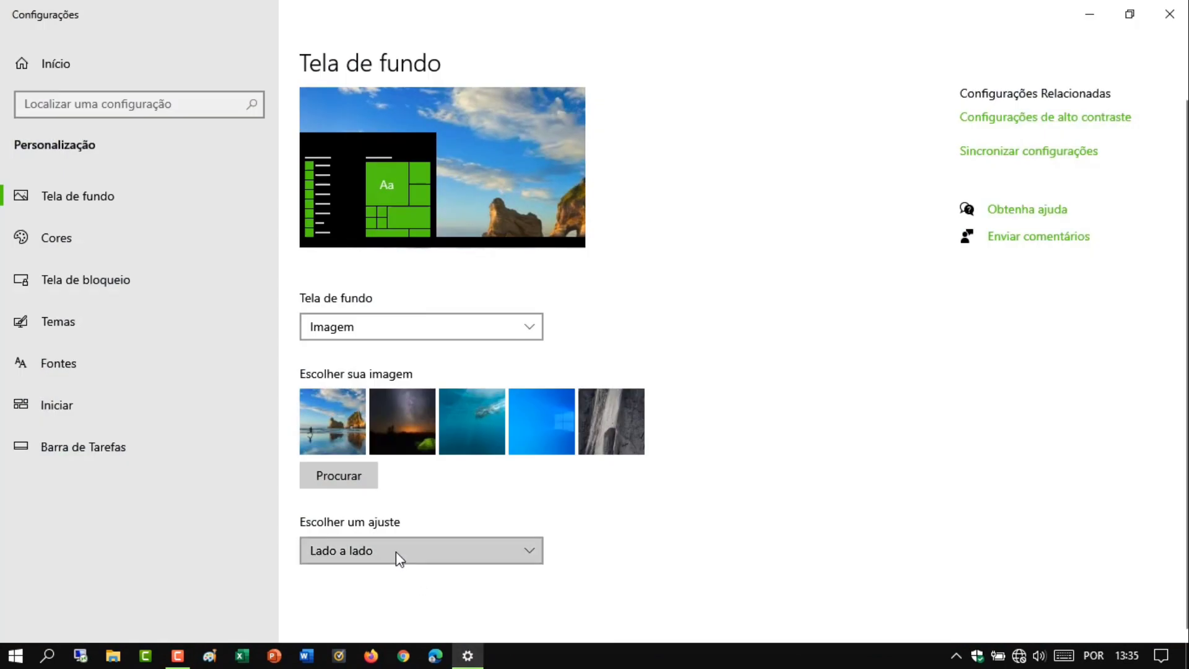
Step: Set the wallpaper fit to Estender and check it on the desktop
{"action": "left_click", "coordinate": [396, 551]}
{"action": "left_click", "coordinate": [369, 607]}
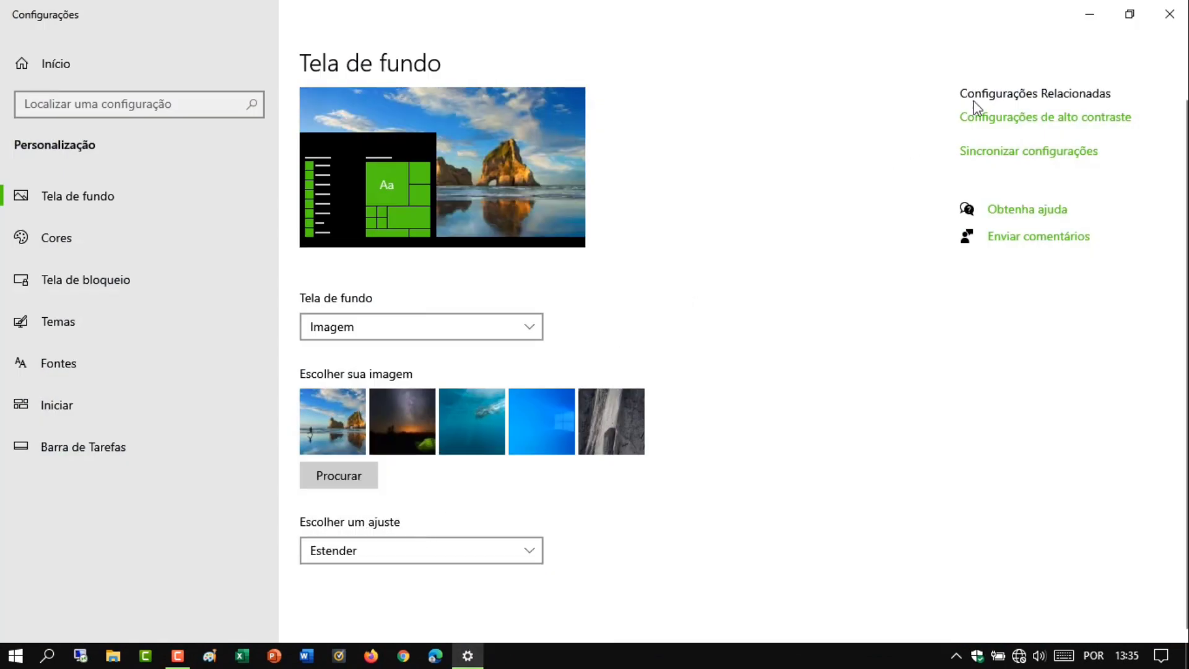
{"action": "left_click", "coordinate": [1090, 13]}
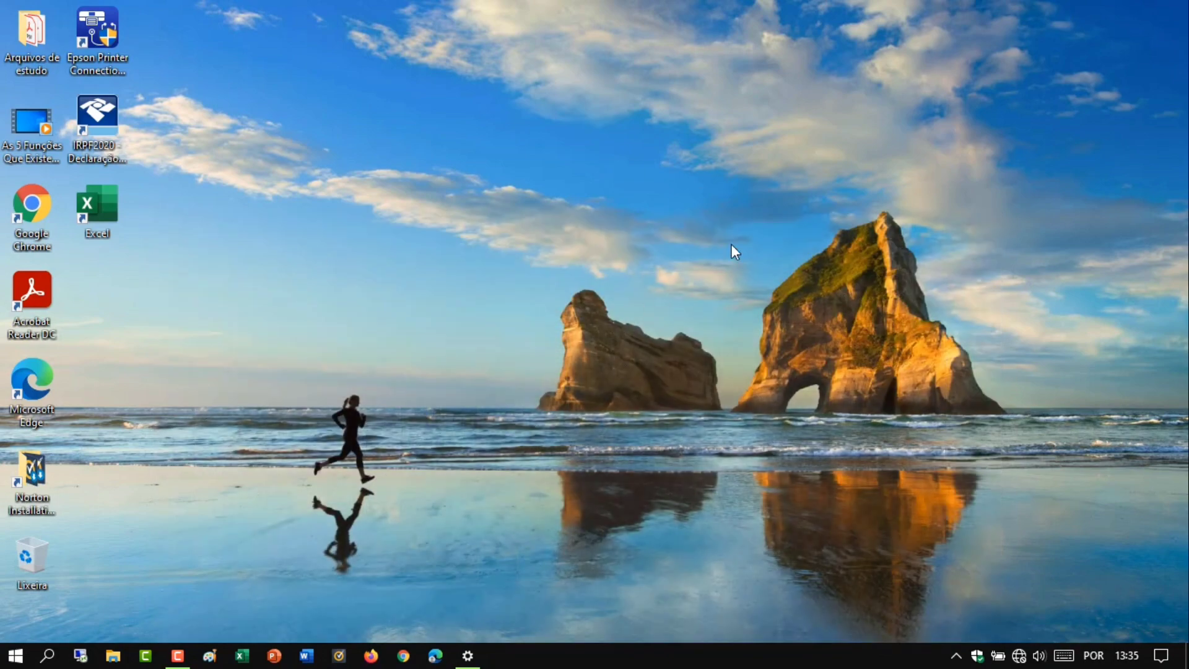
{"action": "left_click", "coordinate": [467, 655]}
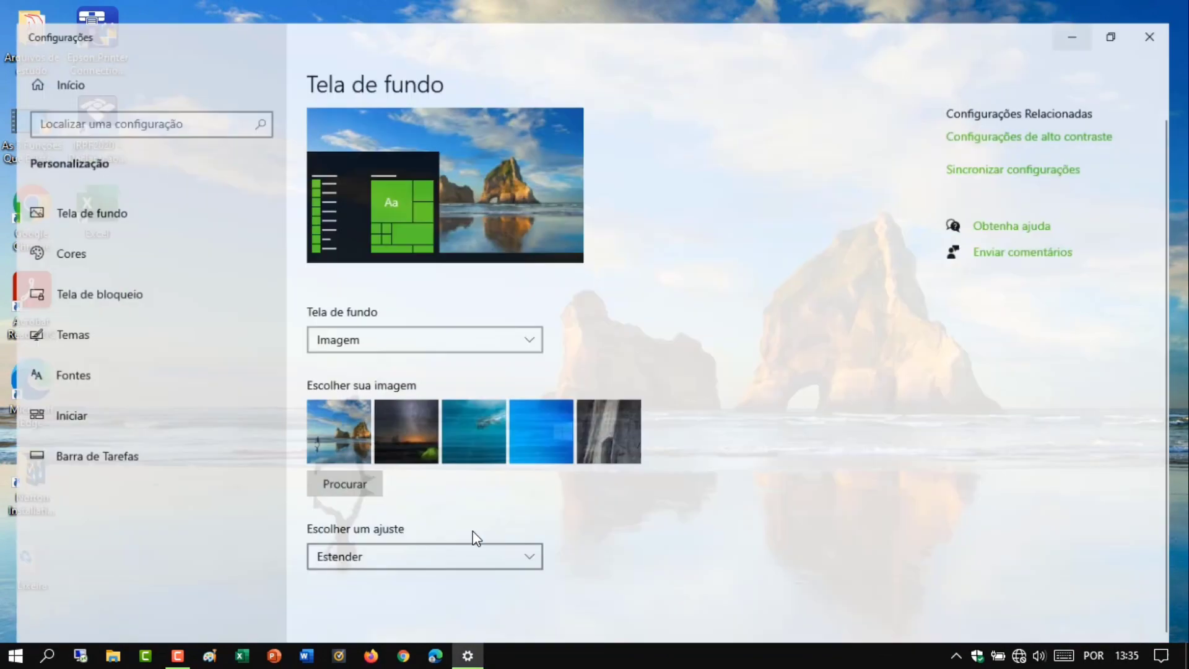
Step: Change the background type to Cor sólida with the colour Azul-marinho, and shrink the settings window to reveal the desktop
{"action": "left_click", "coordinate": [415, 329]}
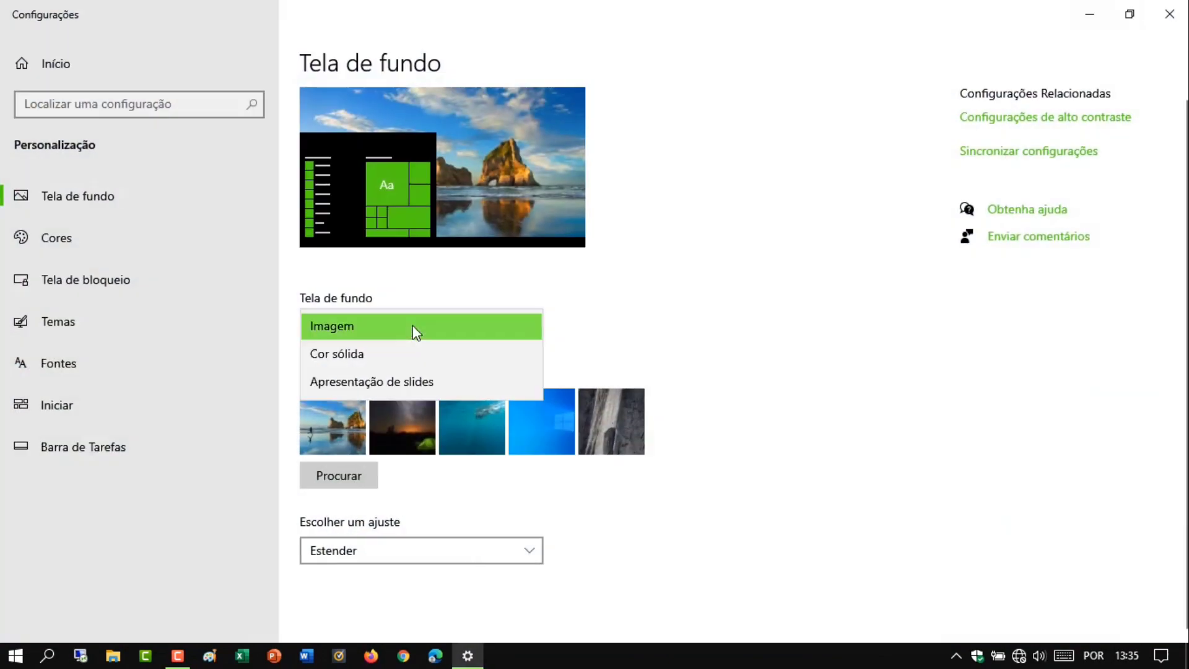
{"action": "left_click", "coordinate": [385, 355]}
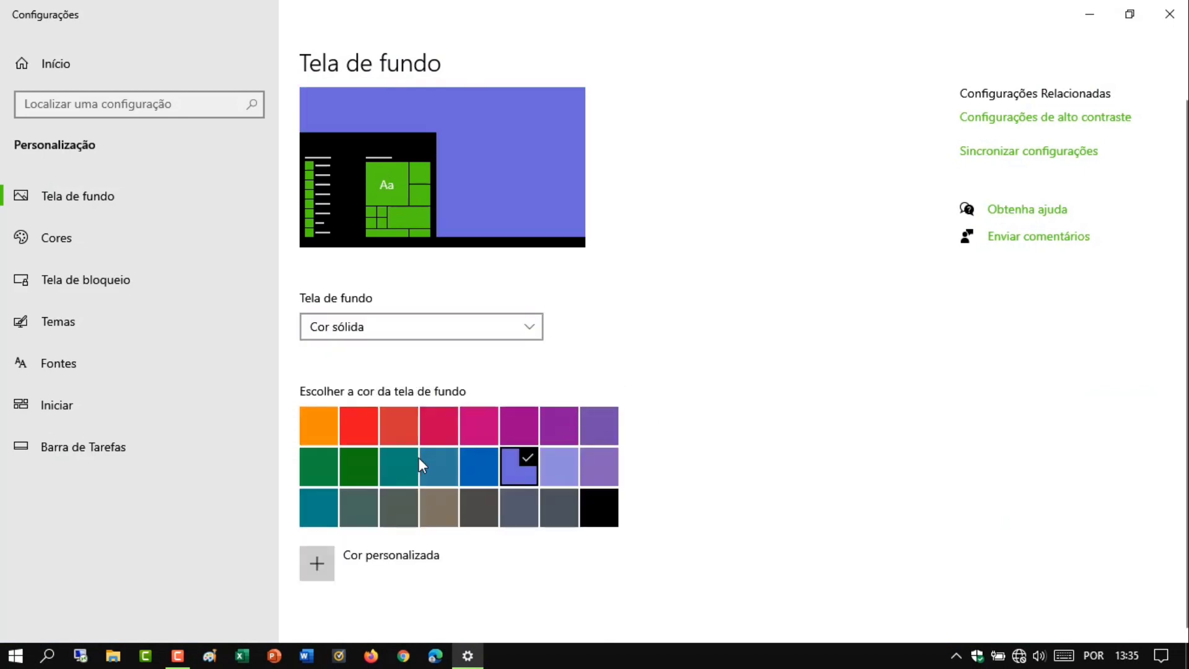
{"action": "left_click", "coordinate": [479, 467]}
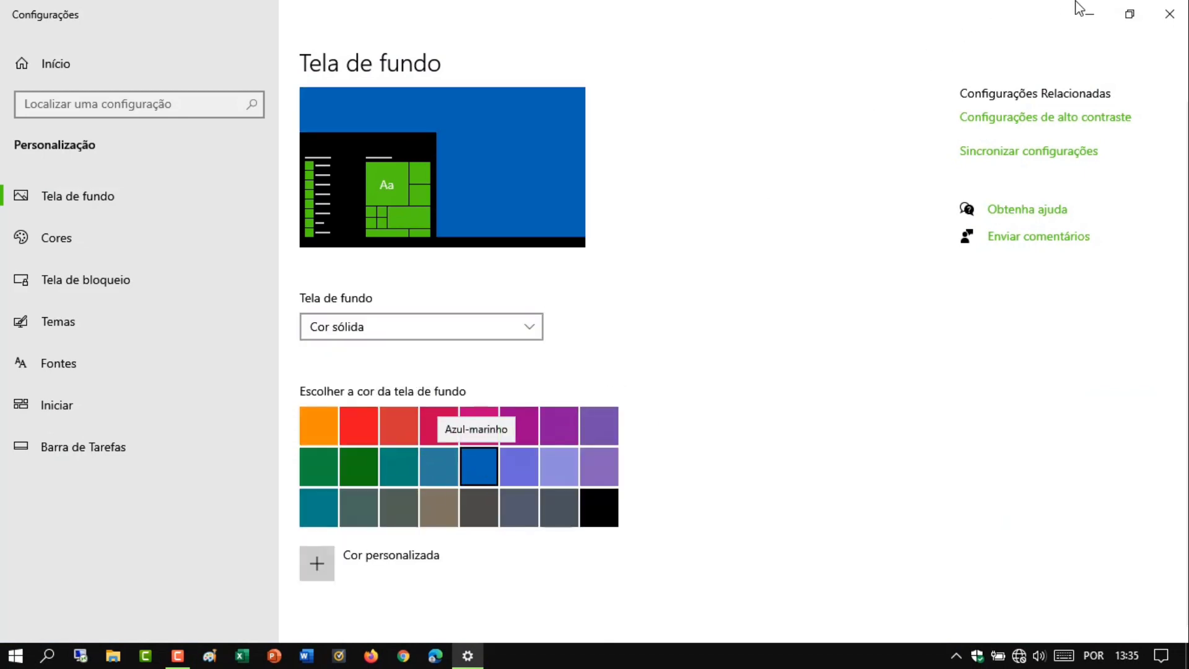
{"action": "left_click", "coordinate": [1129, 14]}
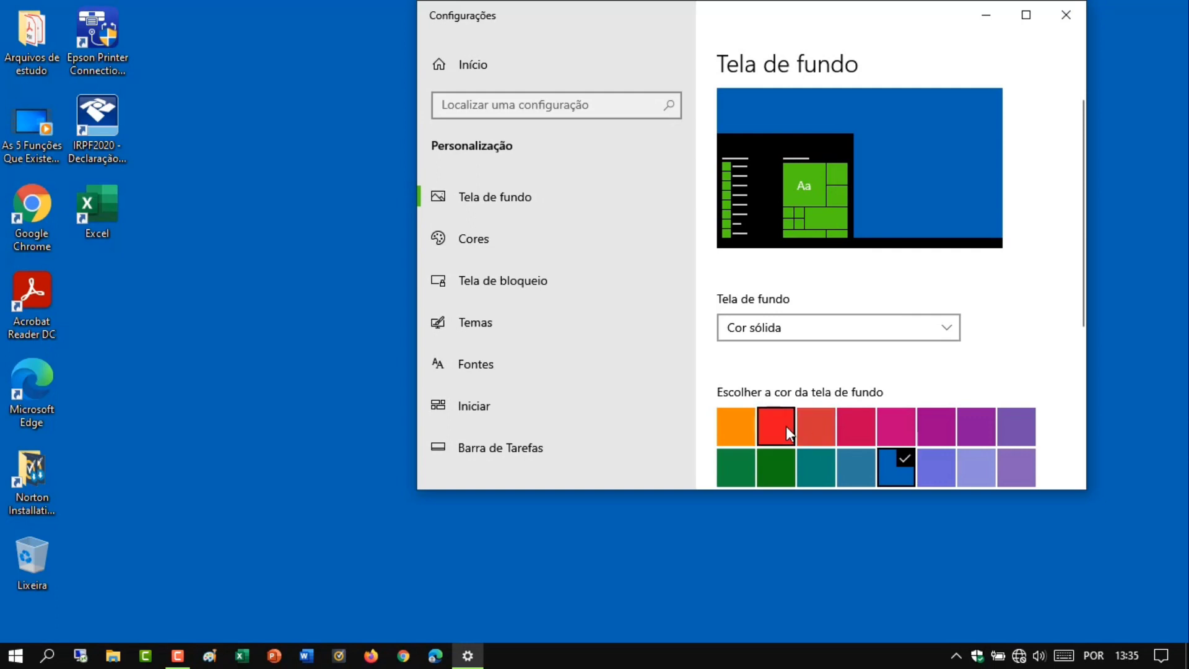
Step: Try red and Vermelho-violeta as the solid background colour, and settle on dark green
{"action": "left_click", "coordinate": [786, 426]}
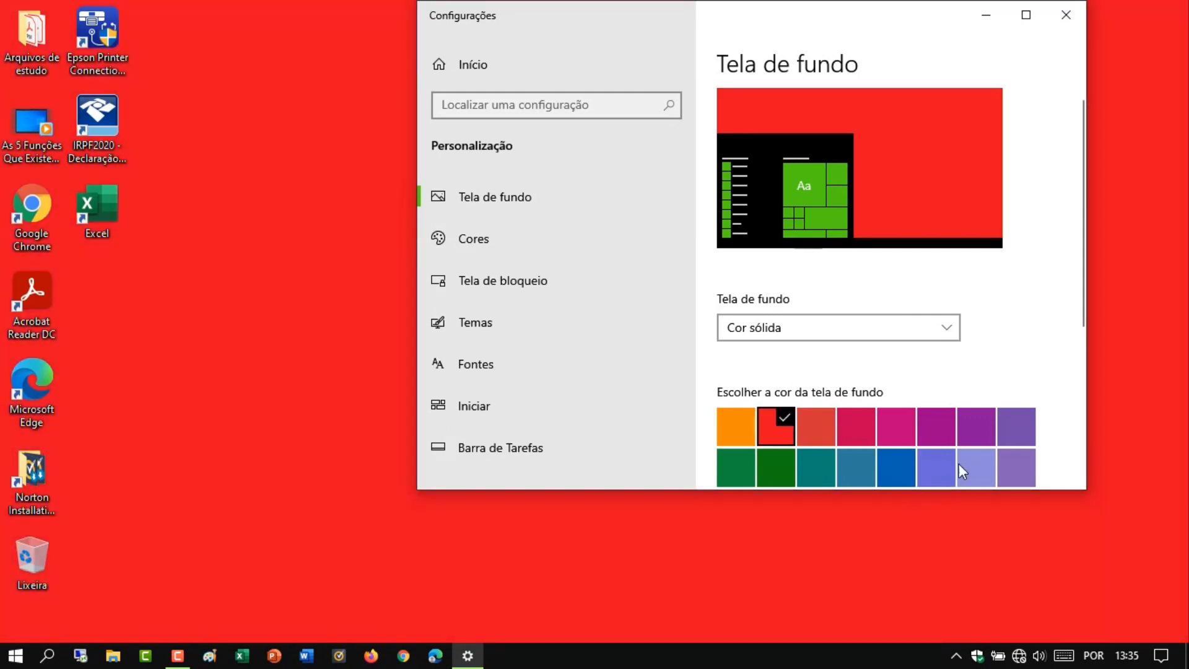
{"action": "left_click", "coordinate": [975, 426]}
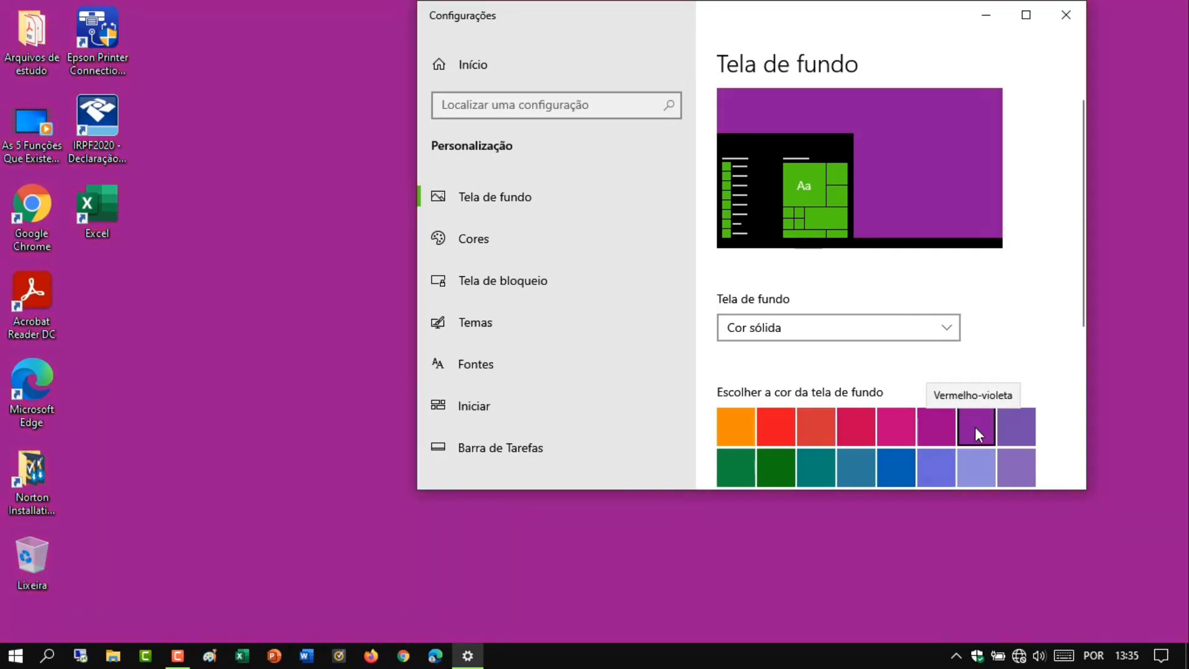
{"action": "left_click", "coordinate": [791, 478]}
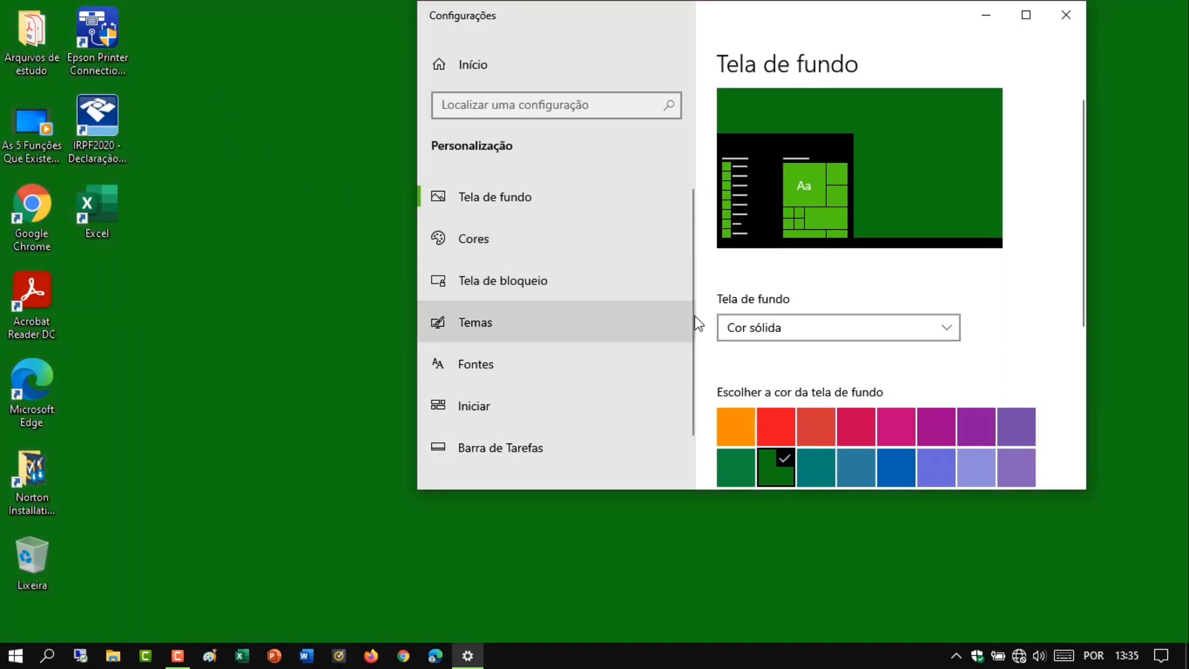
Step: Change the background type back to Imagem and choose the blue Windows logo picture as the wallpaper
{"action": "left_click", "coordinate": [758, 326]}
{"action": "left_click", "coordinate": [775, 299]}
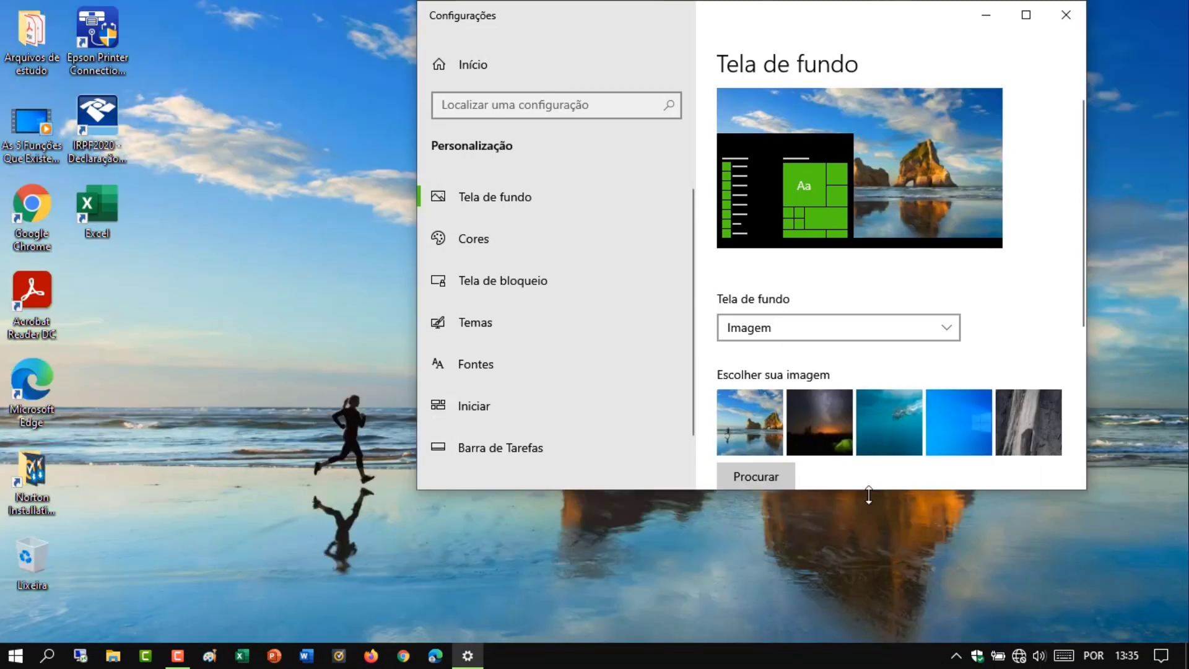
{"action": "left_click", "coordinate": [966, 419]}
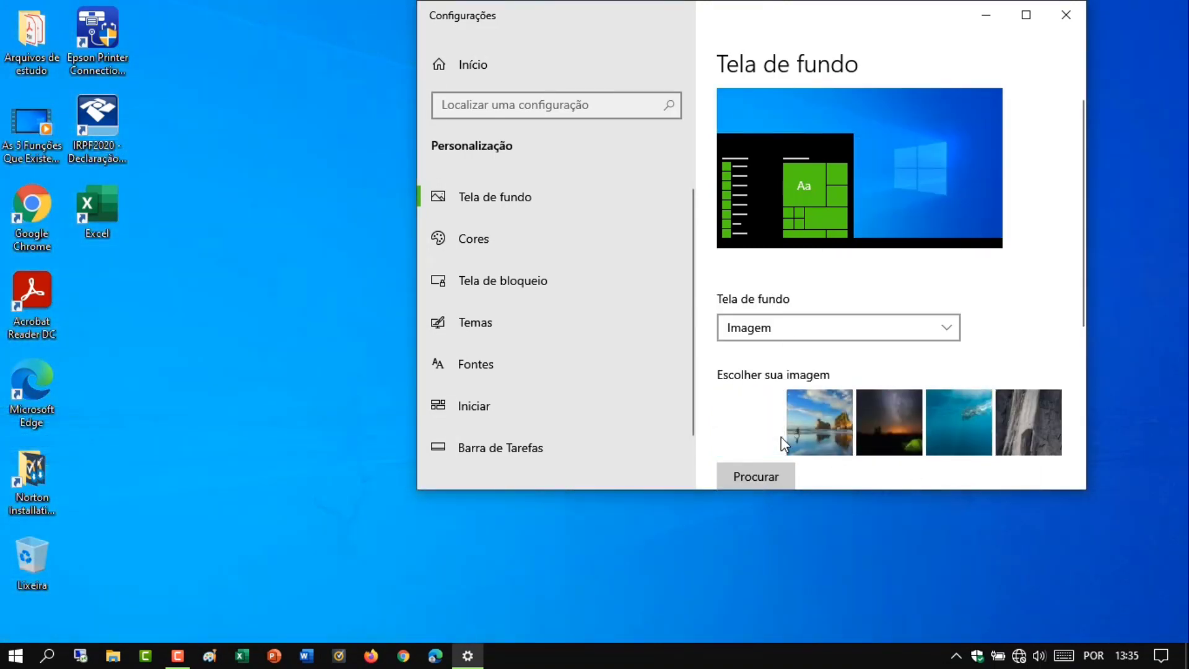
Step: Try the Preencher fit for the Windows wallpaper, settle on Estender, and close the settings window
{"action": "scroll", "coordinate": [861, 374], "scroll_direction": "down", "scroll_amount": 5}
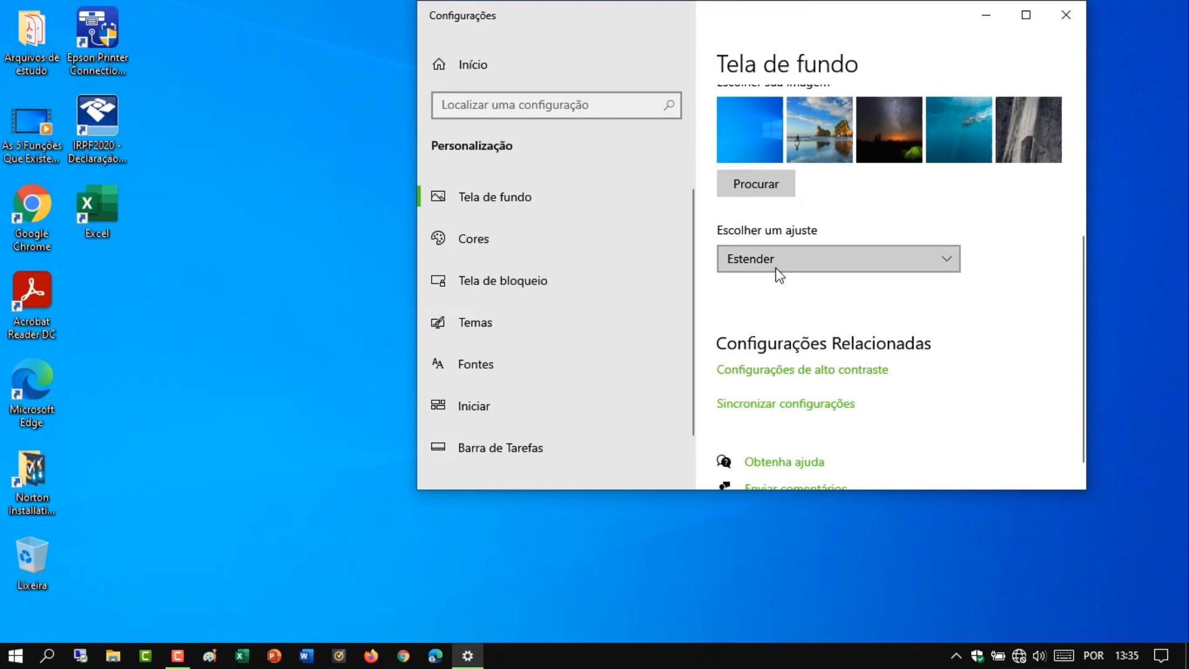
{"action": "left_click", "coordinate": [778, 273]}
{"action": "left_click", "coordinate": [784, 120]}
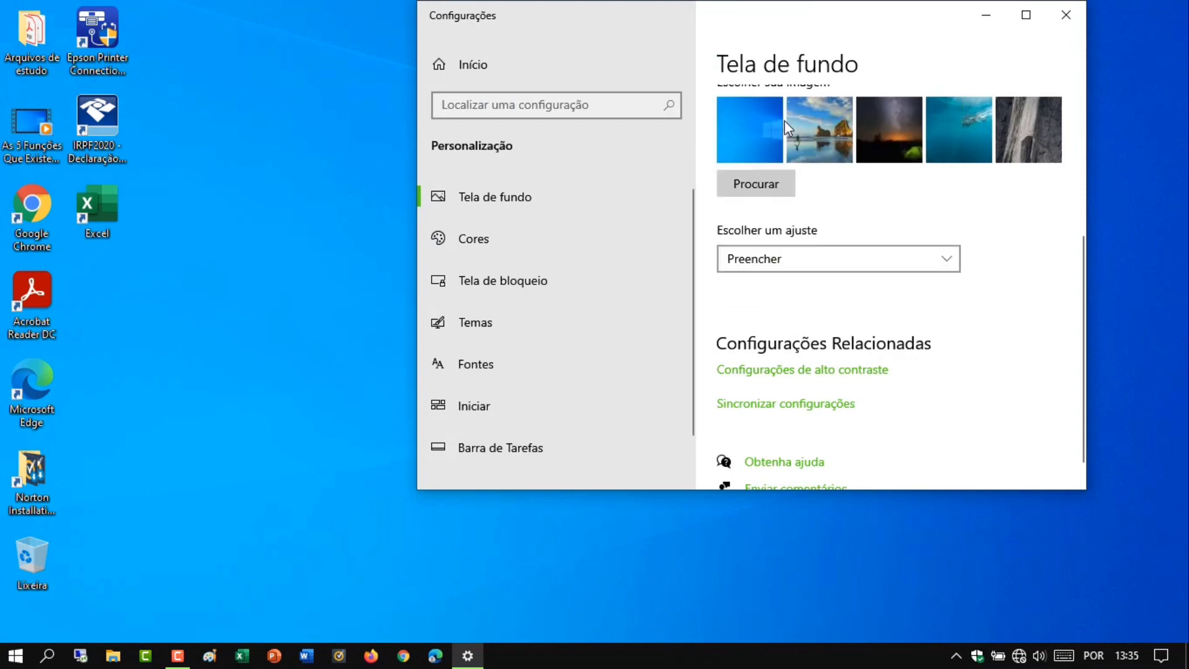
{"action": "left_click", "coordinate": [775, 259]}
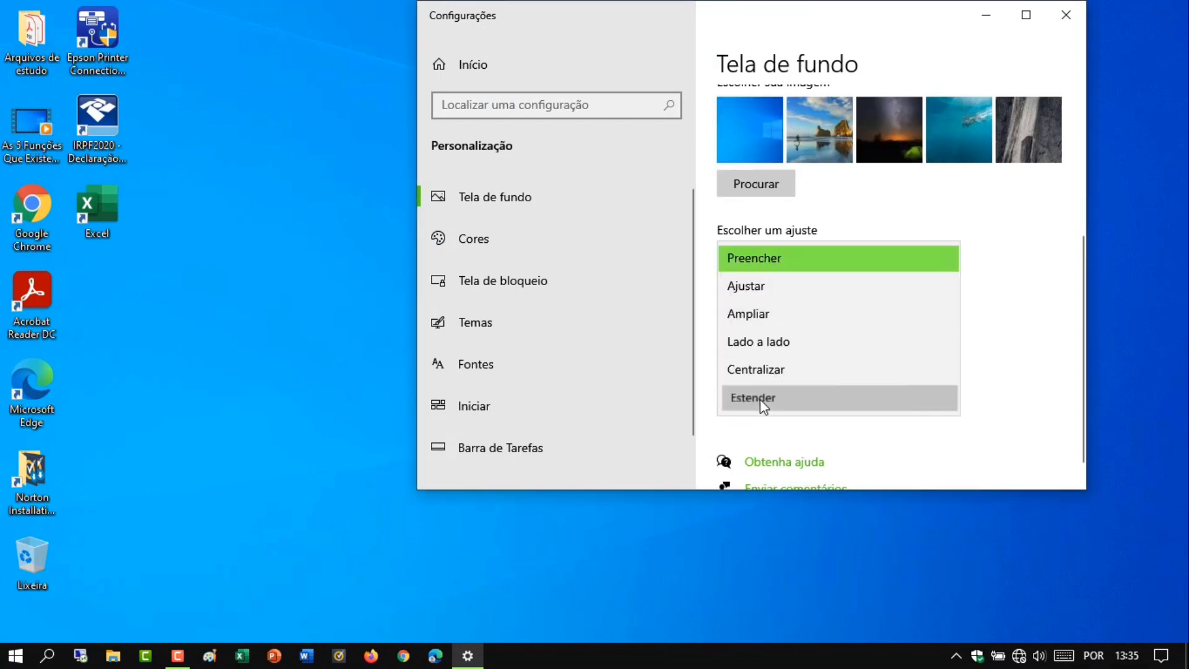
{"action": "left_click", "coordinate": [760, 399]}
{"action": "left_click", "coordinate": [1066, 15]}
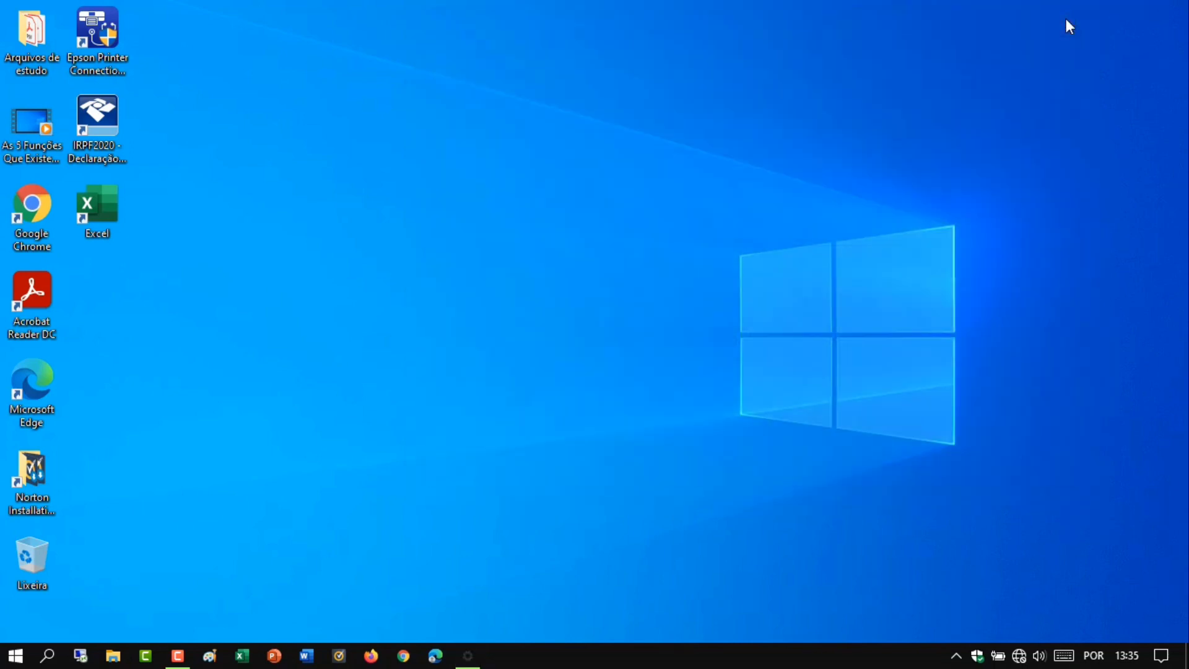